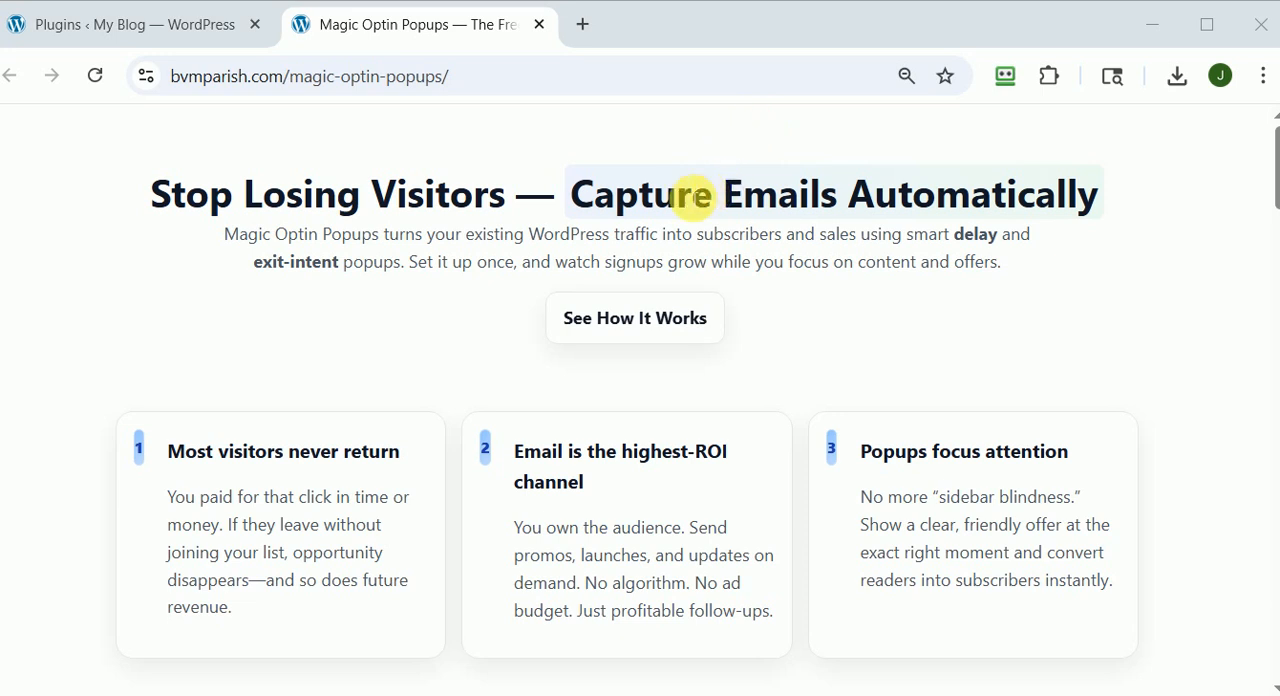
Switch to the WordPress admin site and open the form for uploading a plugin in .zip format.
click(138, 21)
click(367, 27)
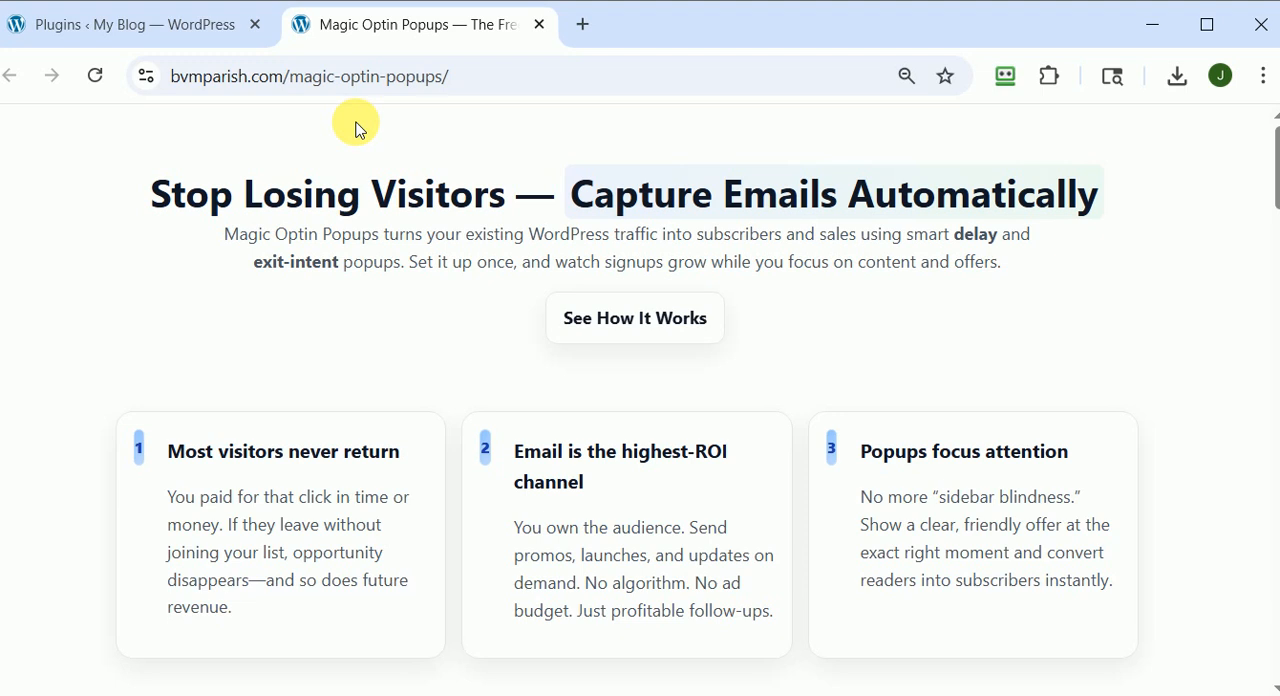
click(171, 26)
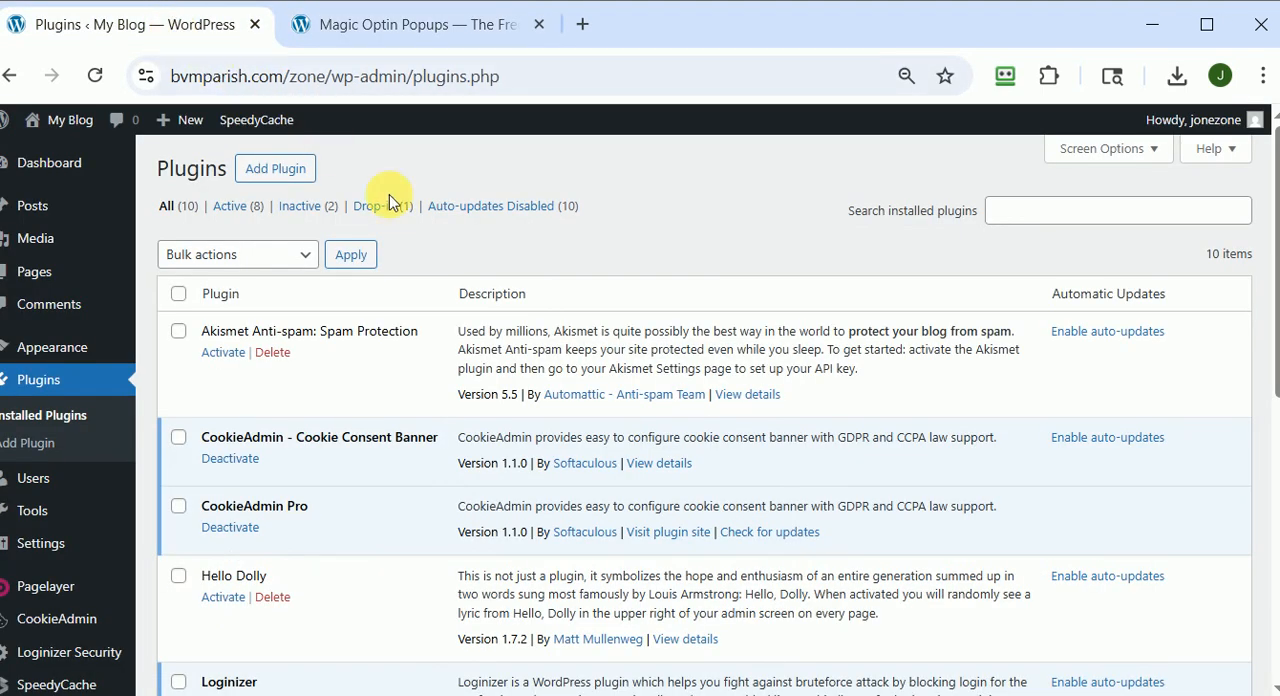
click(285, 172)
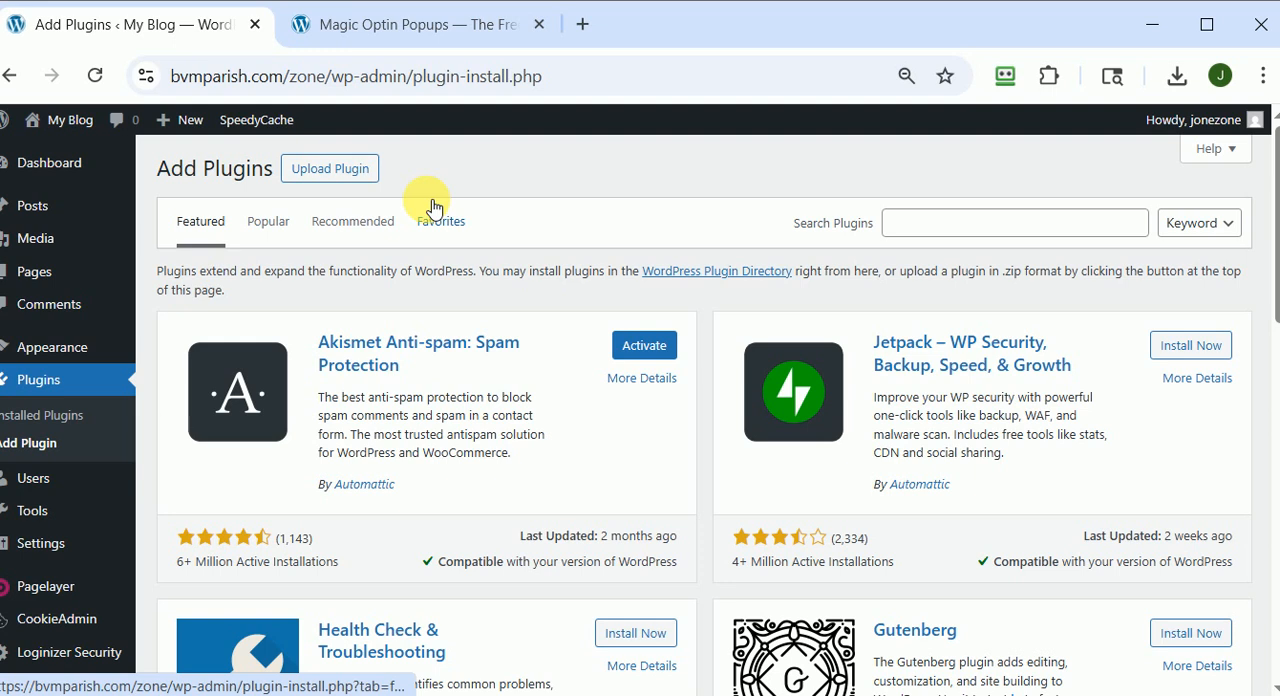
click(338, 172)
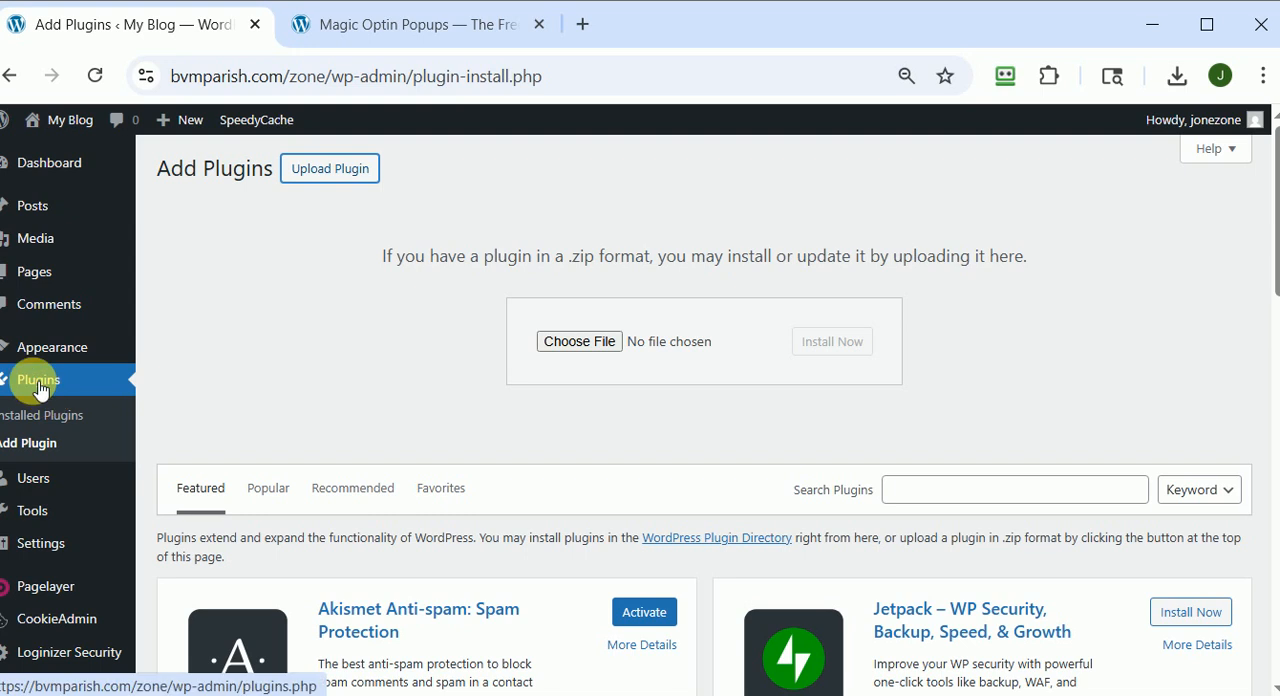
click(32, 445)
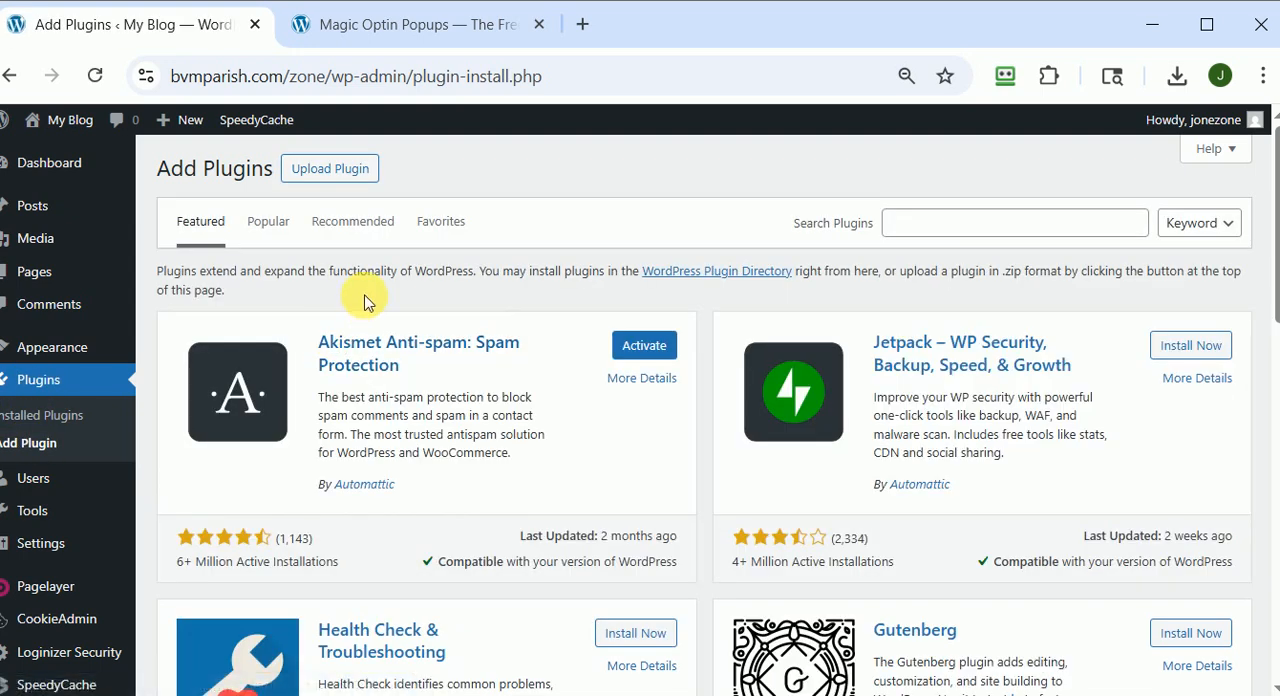
click(336, 168)
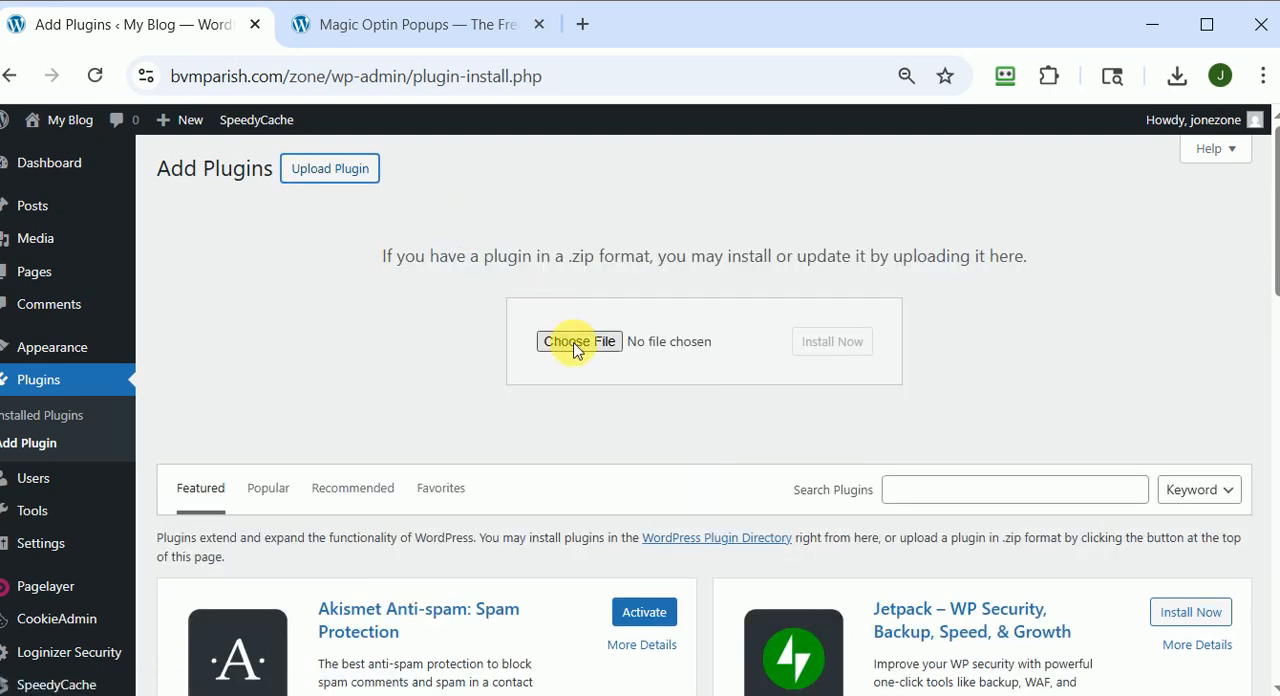
Choose the magic-optin-popups-v1.7.1 ZIP archive from the Magic Optin Popups downloads folder as the plugin file.
click(627, 347)
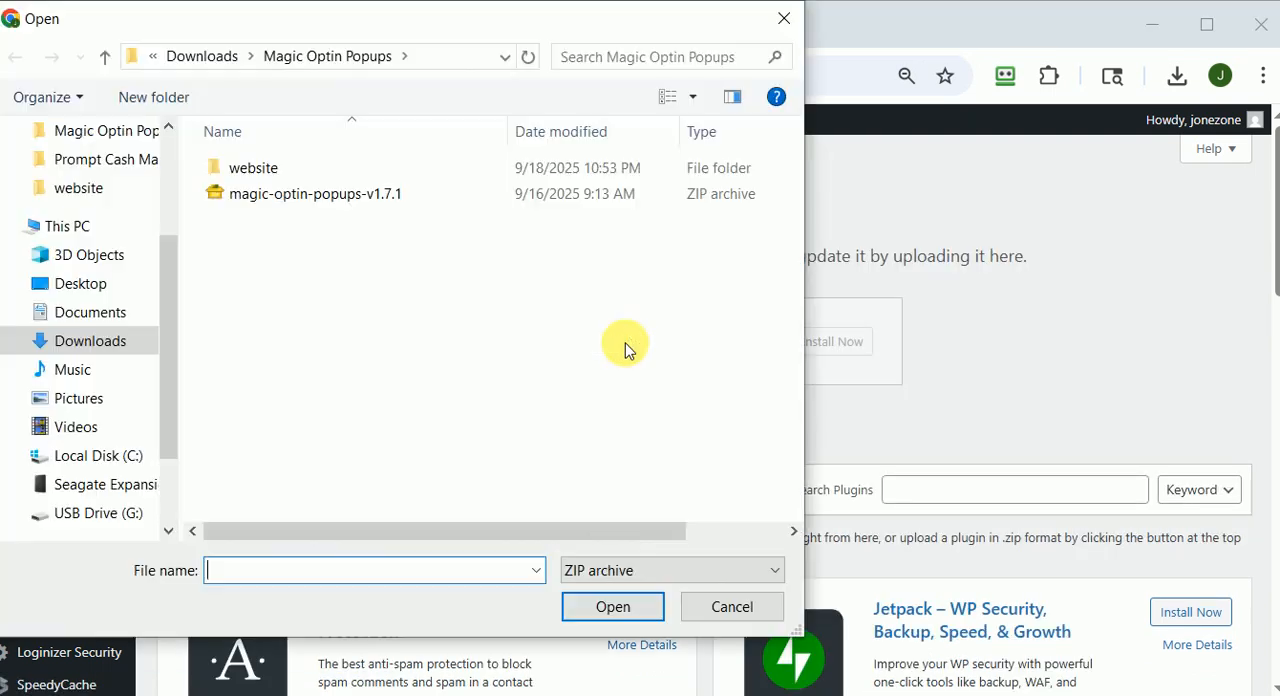
click(245, 203)
click(612, 606)
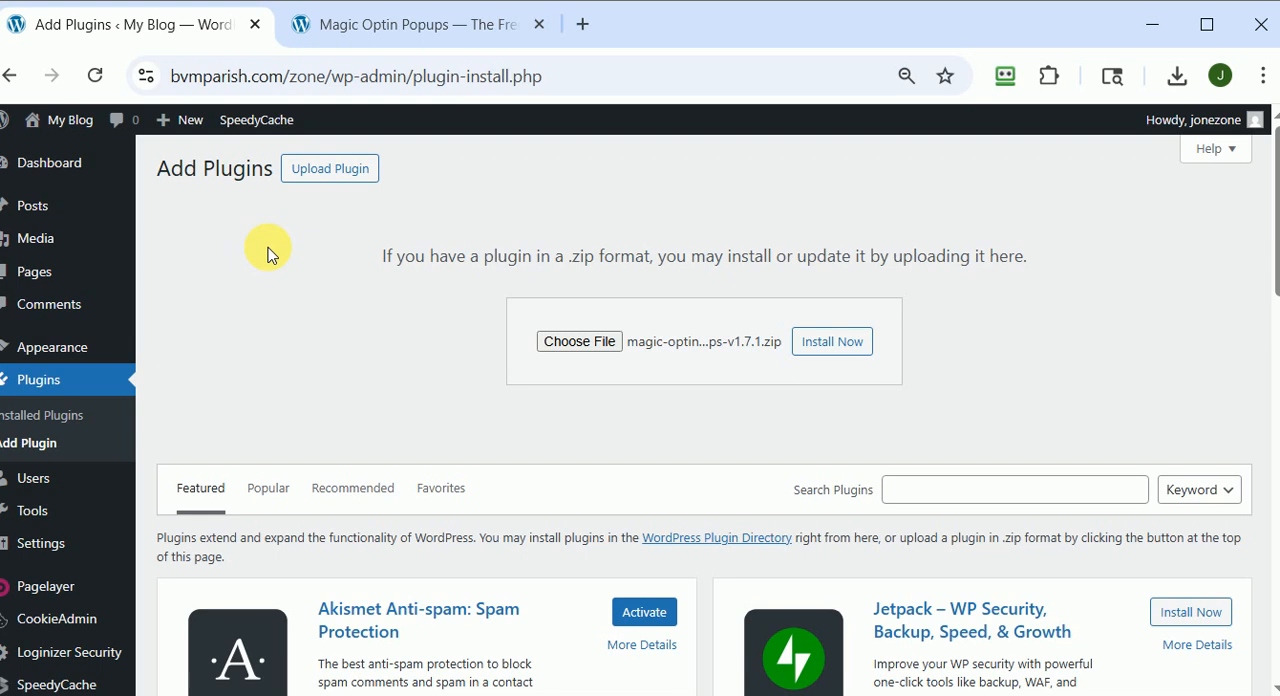
Install the plugin from the chosen ZIP file and activate it.
scroll(345, 232, down, 2)
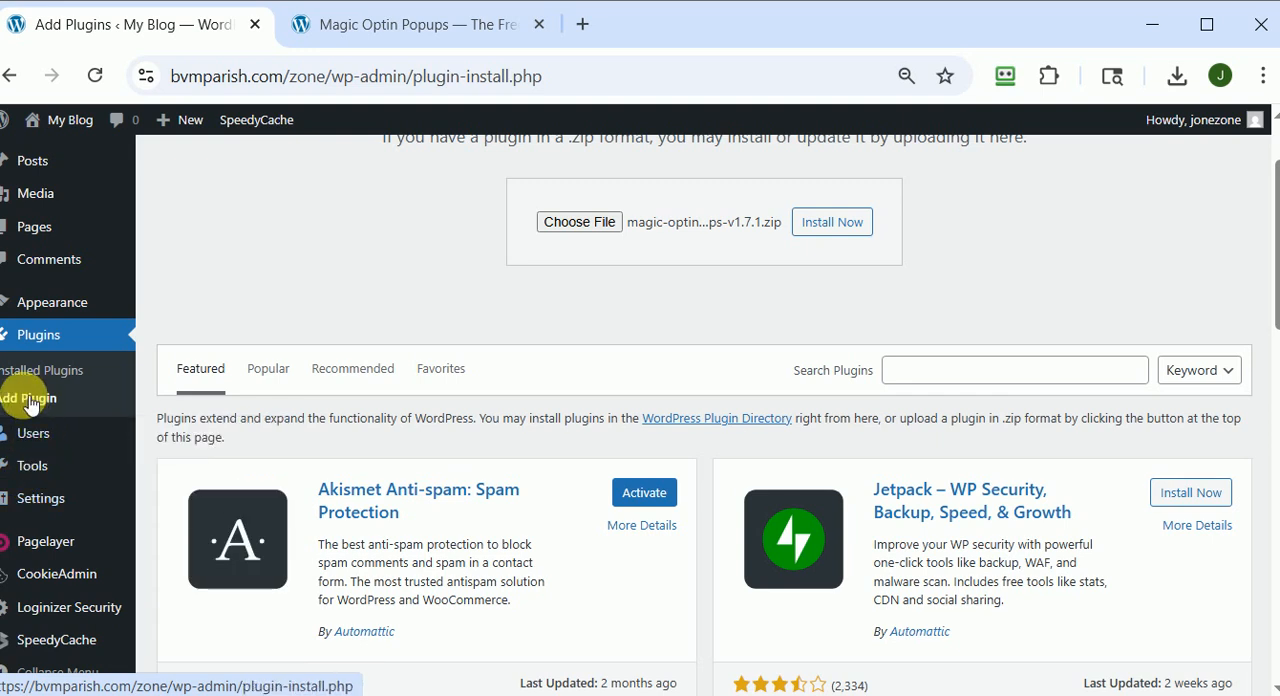
scroll(30, 403, down, 3)
mouse_move(42, 510)
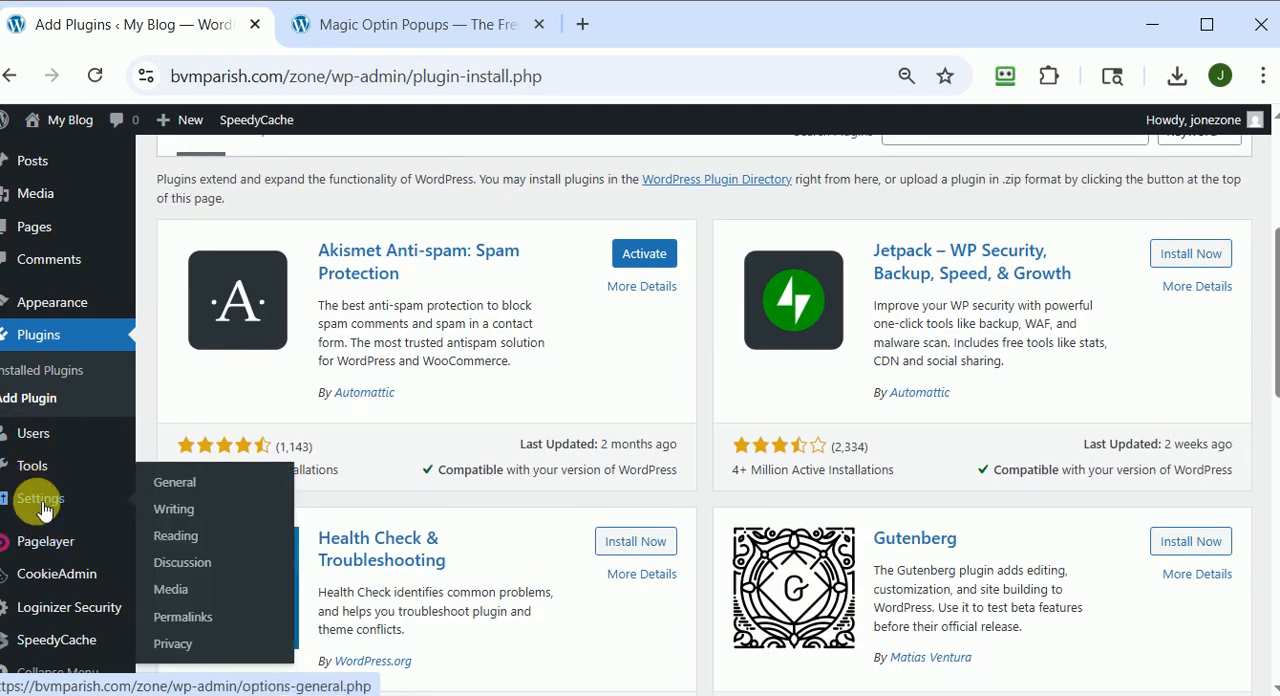
scroll(274, 288, up, 3)
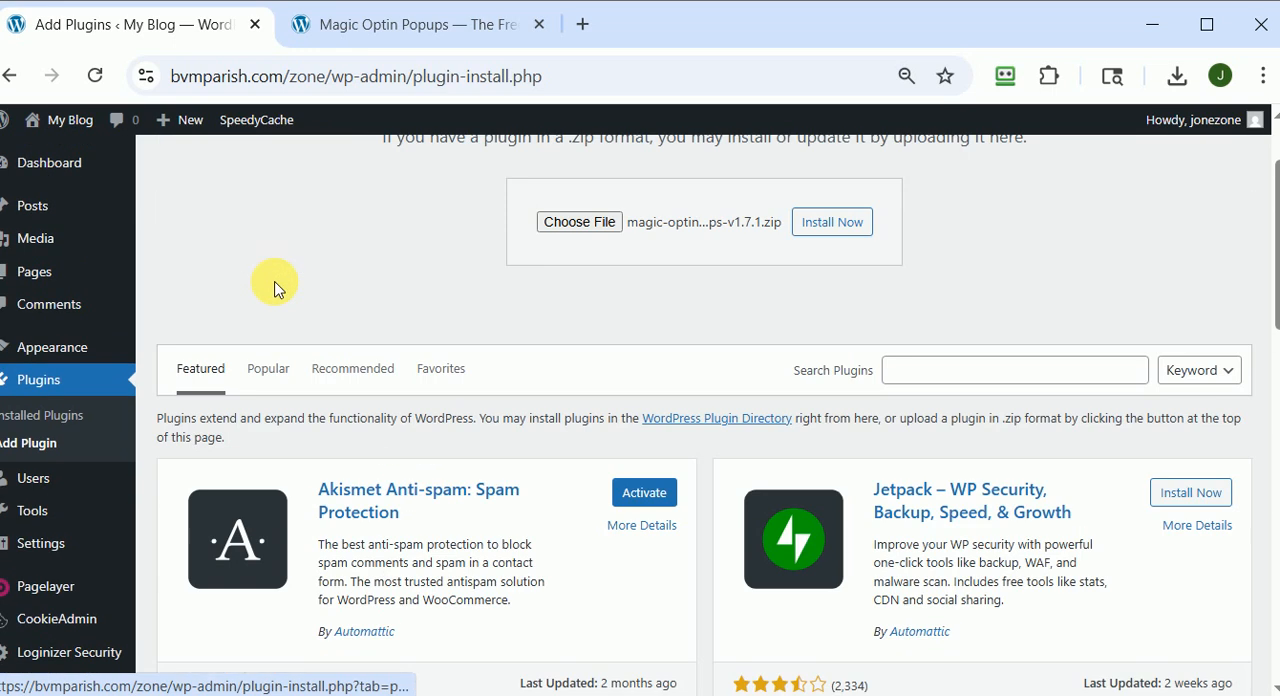
scroll(264, 309, up, 1)
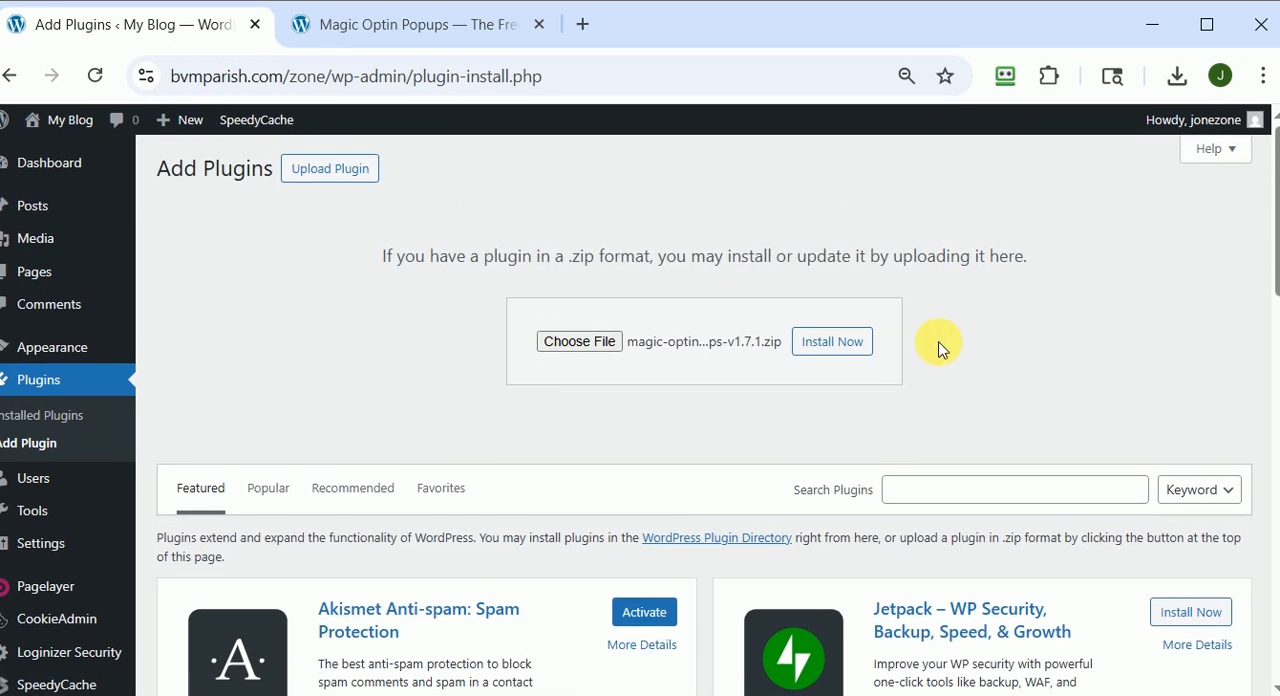
click(832, 341)
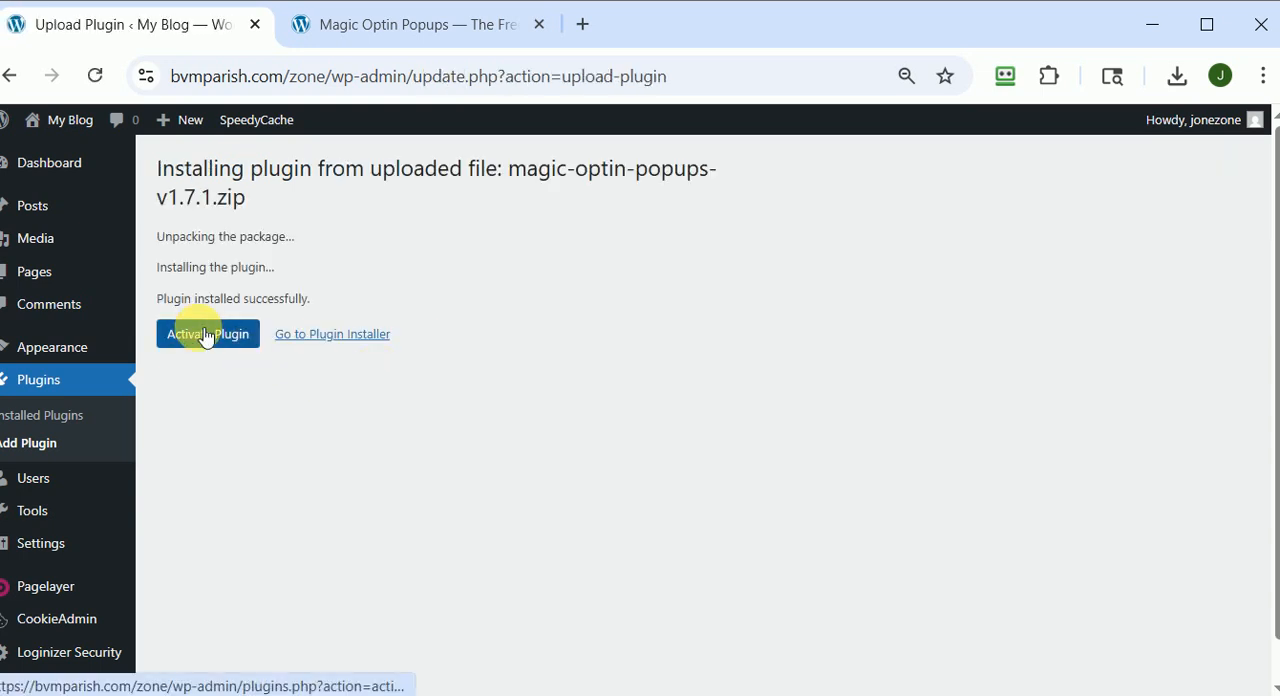
click(208, 334)
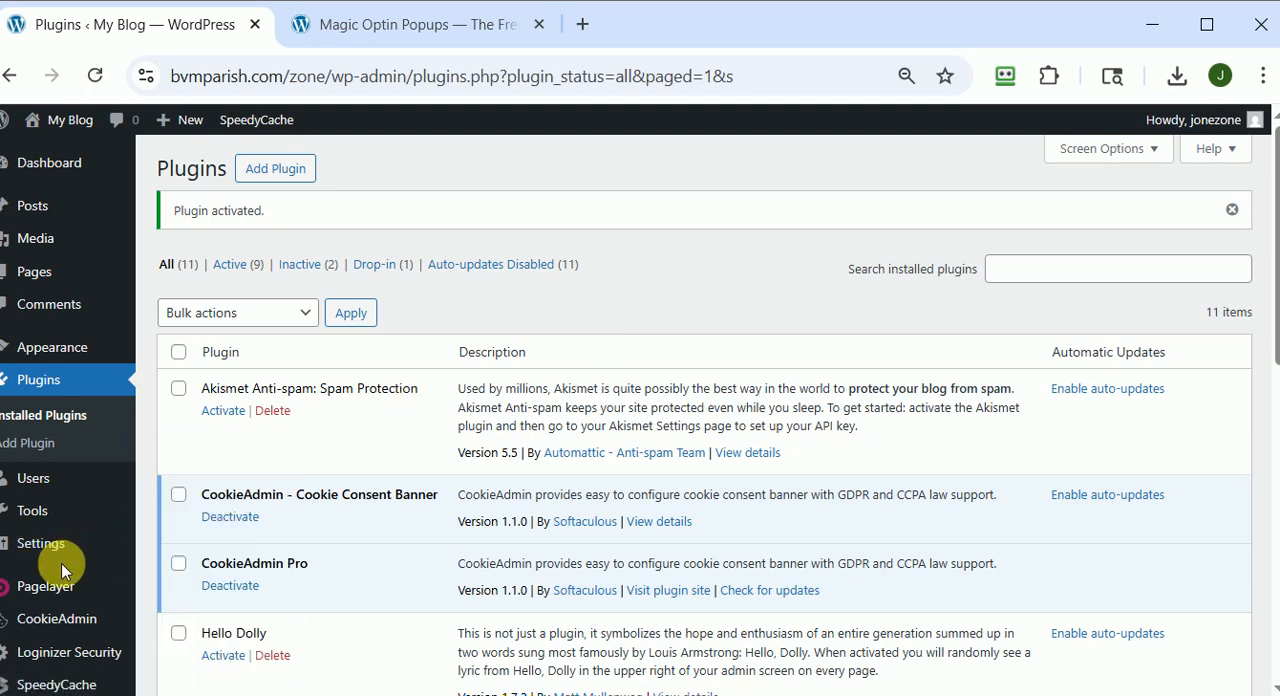
Open the Magic Optin Popups settings and set Display Where to Blog posts only.
mouse_move(38, 543)
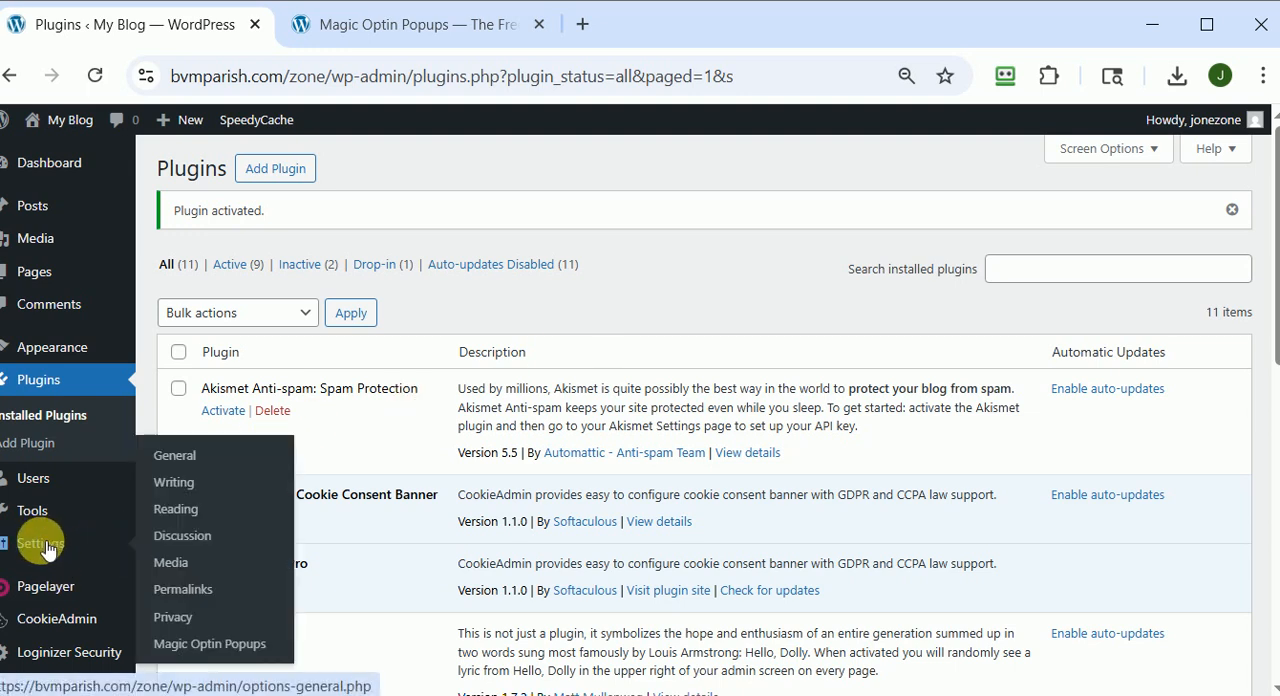
click(207, 648)
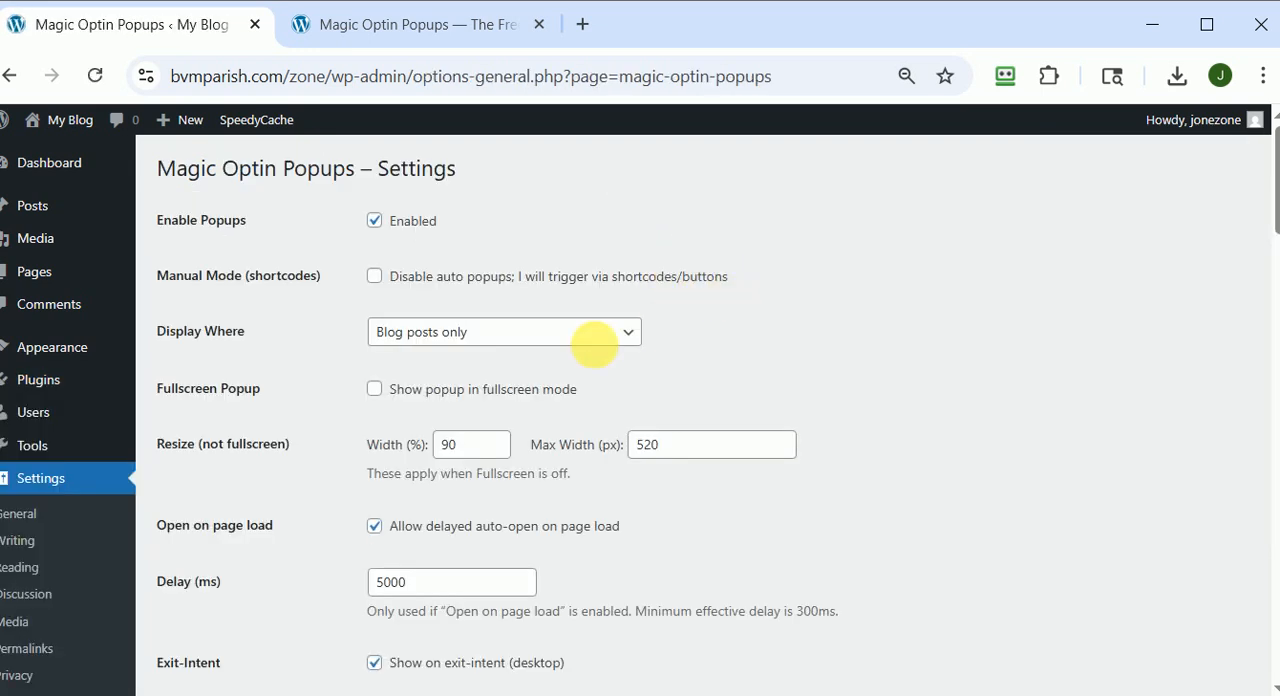
click(464, 350)
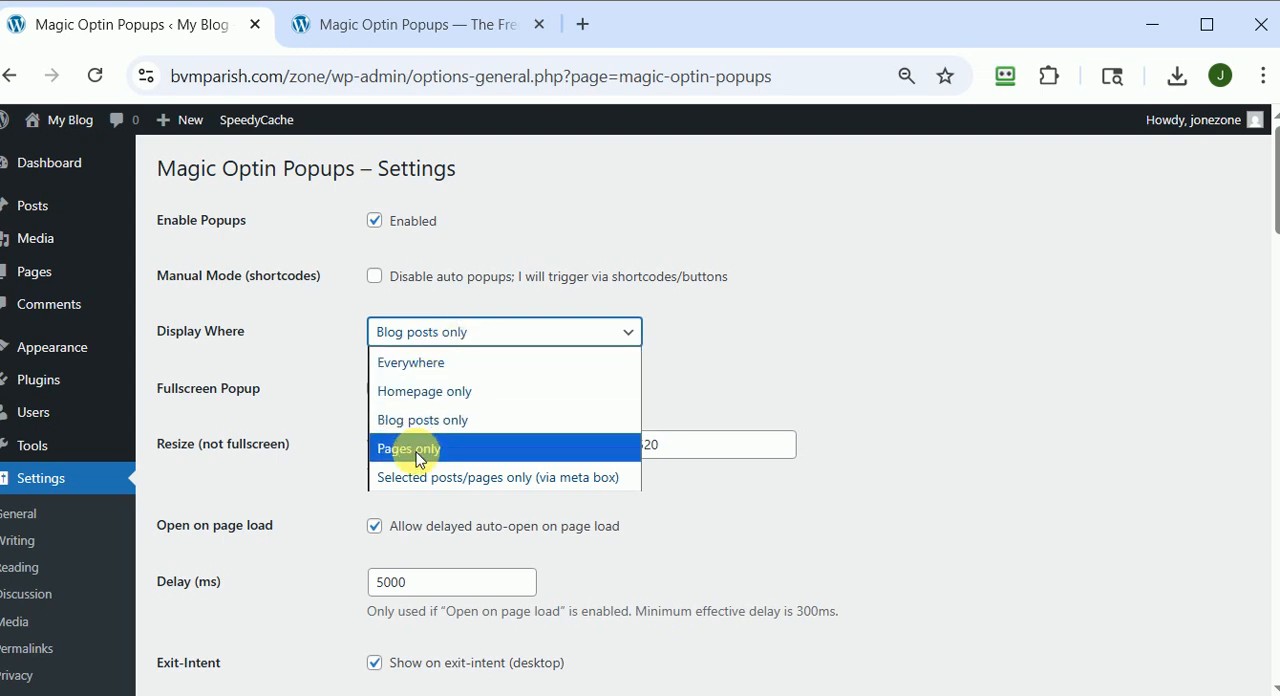
click(421, 420)
Review the popup's size, delay, exit-intent, frequency, title, template and autoresponder HTML settings.
scroll(836, 272, down, 1)
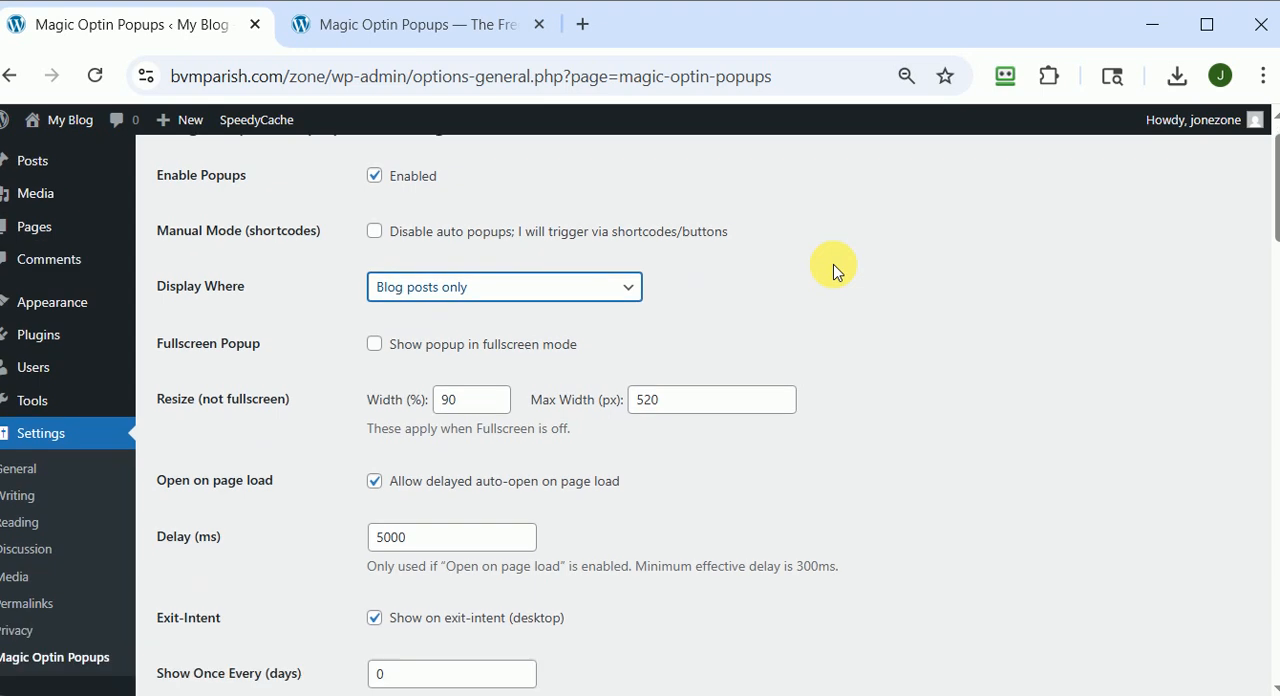
scroll(833, 280, down, 3)
scroll(833, 280, up, 2)
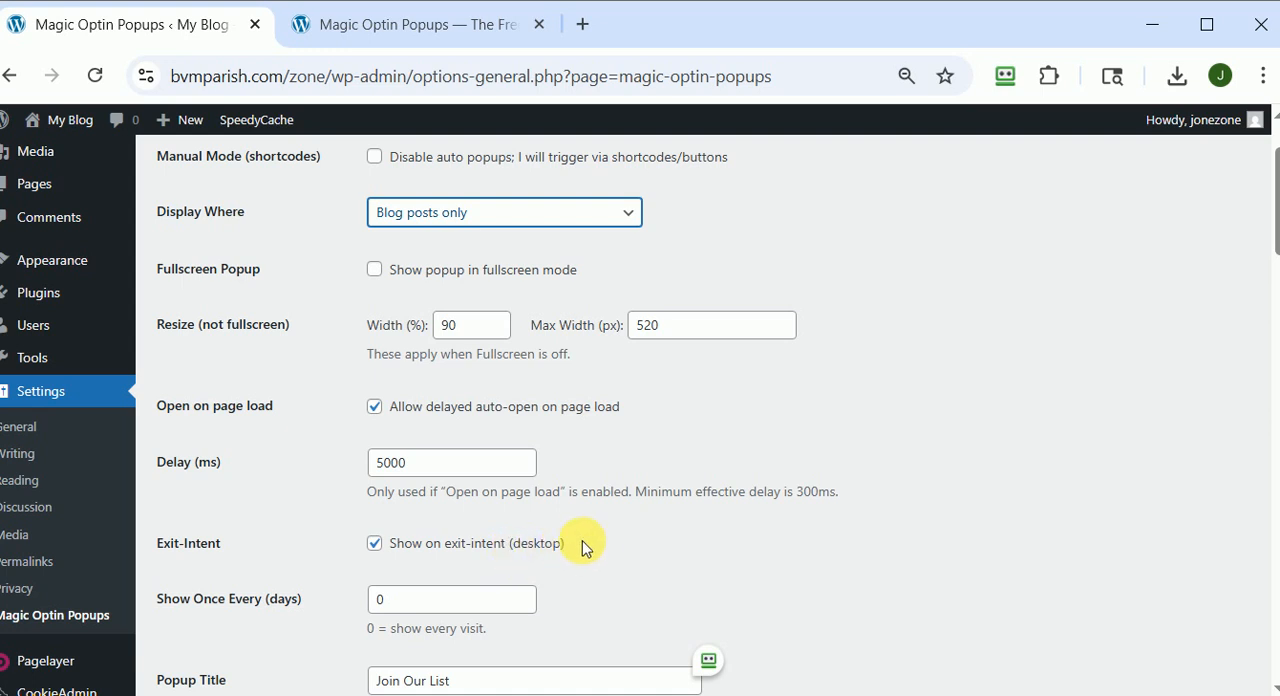
scroll(597, 546, up, 2)
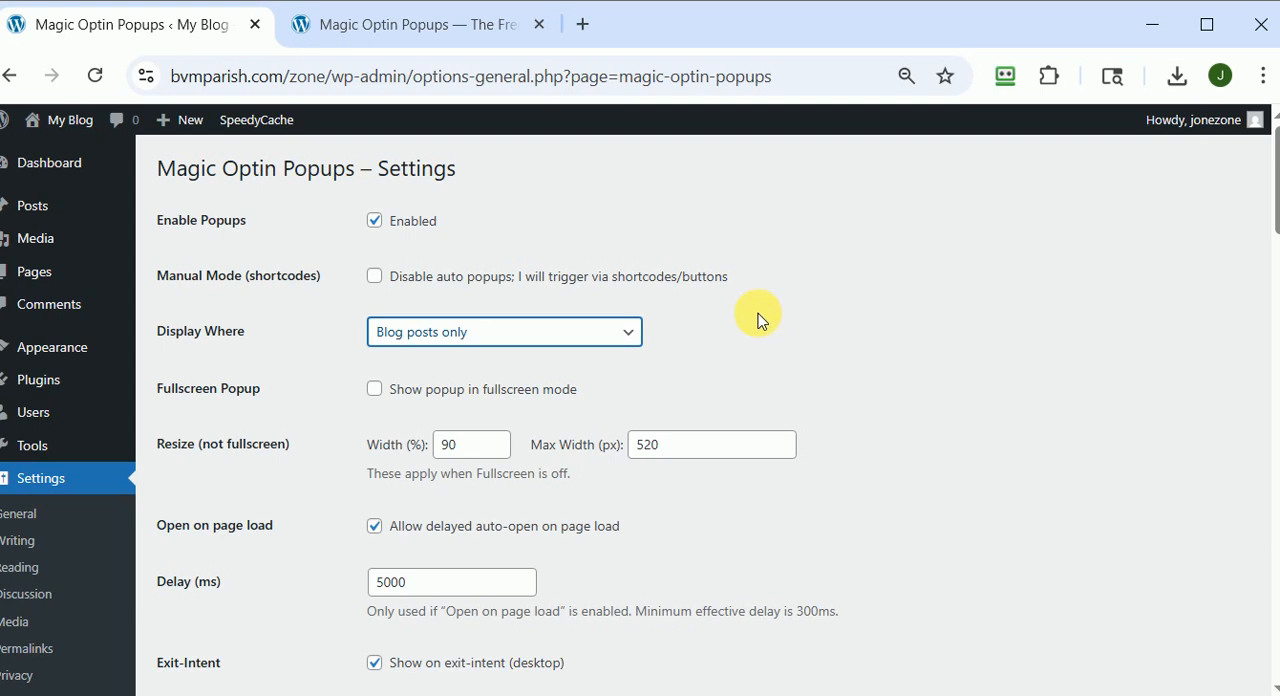
scroll(766, 330, down, 3)
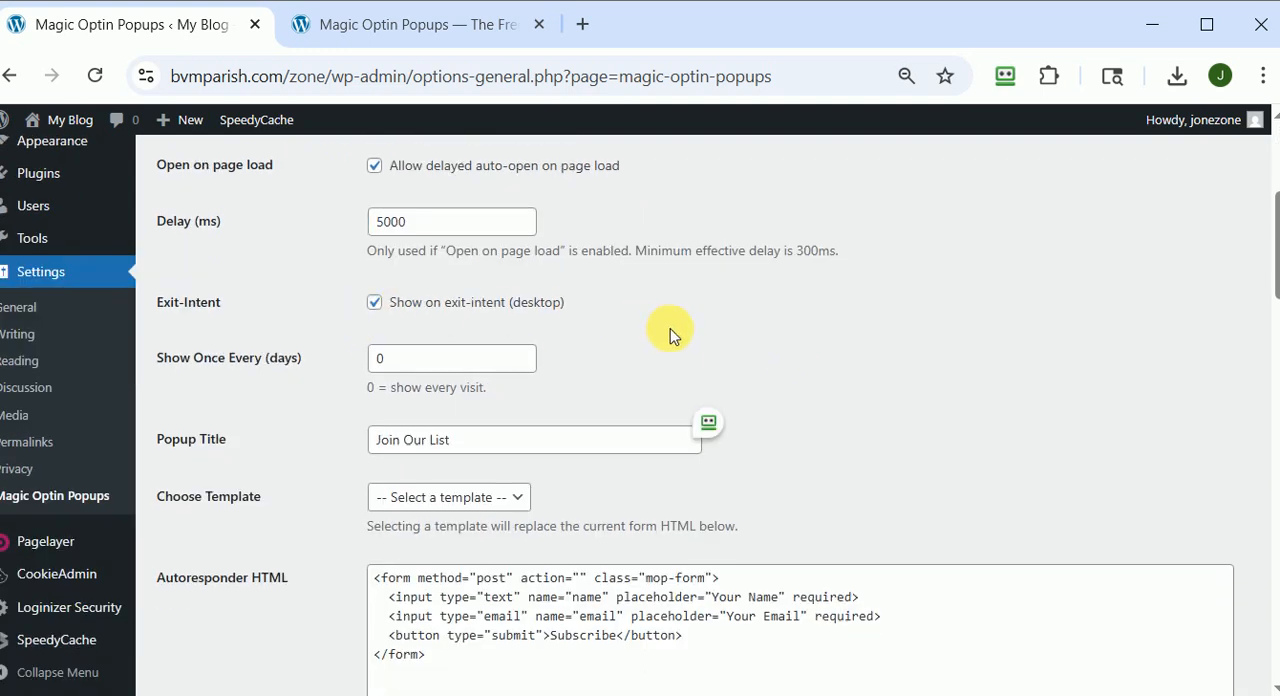
scroll(1022, 340, down, 1)
scroll(1022, 340, down, 3)
scroll(1022, 340, up, 2)
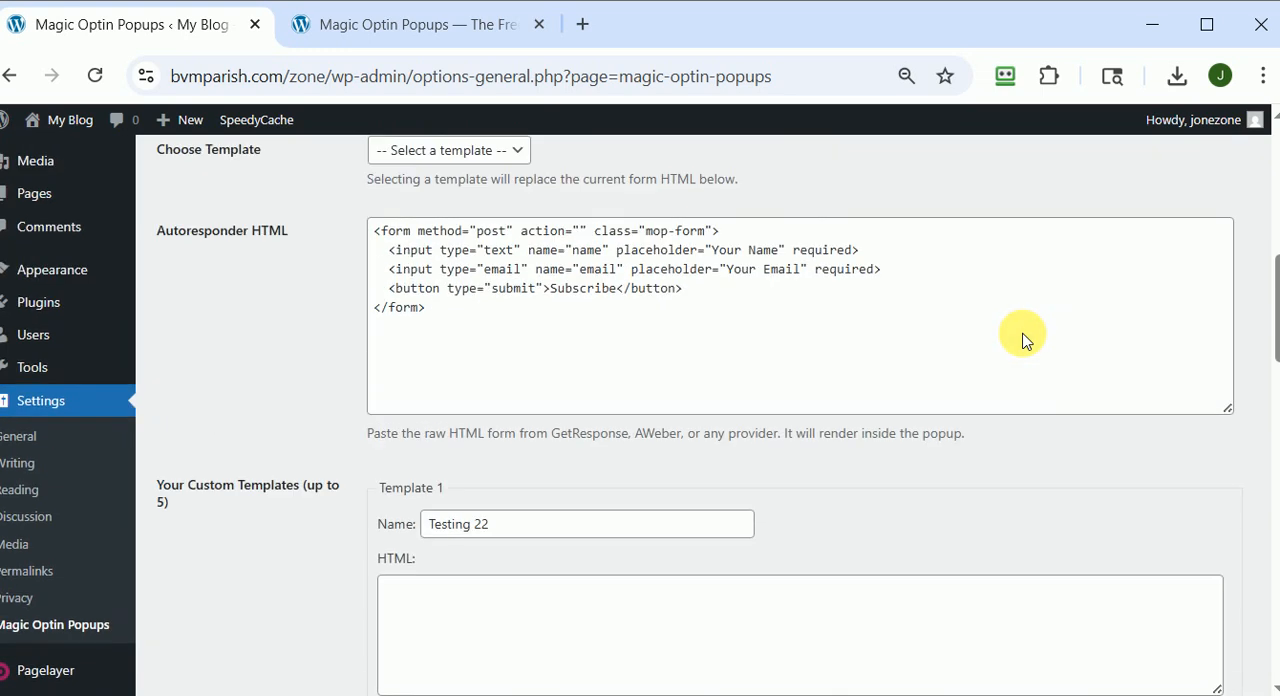
Load the built-in Discount Offer template into the autoresponder HTML and check the other available templates.
click(515, 261)
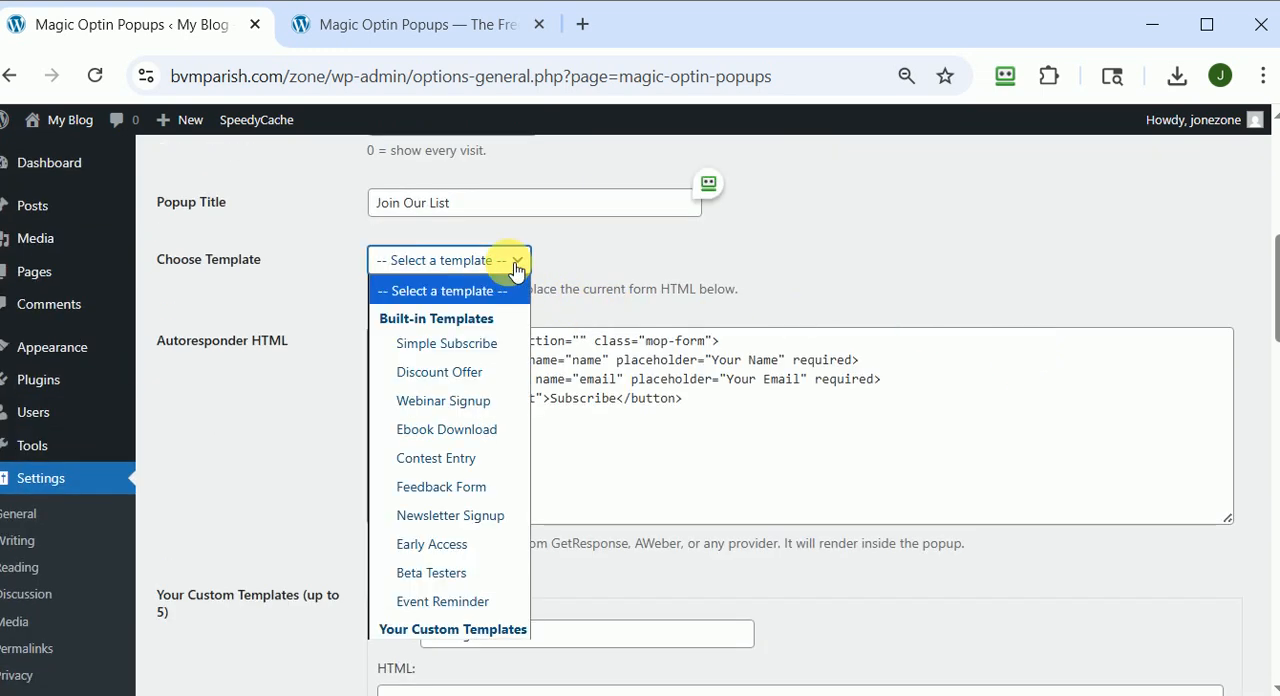
click(443, 374)
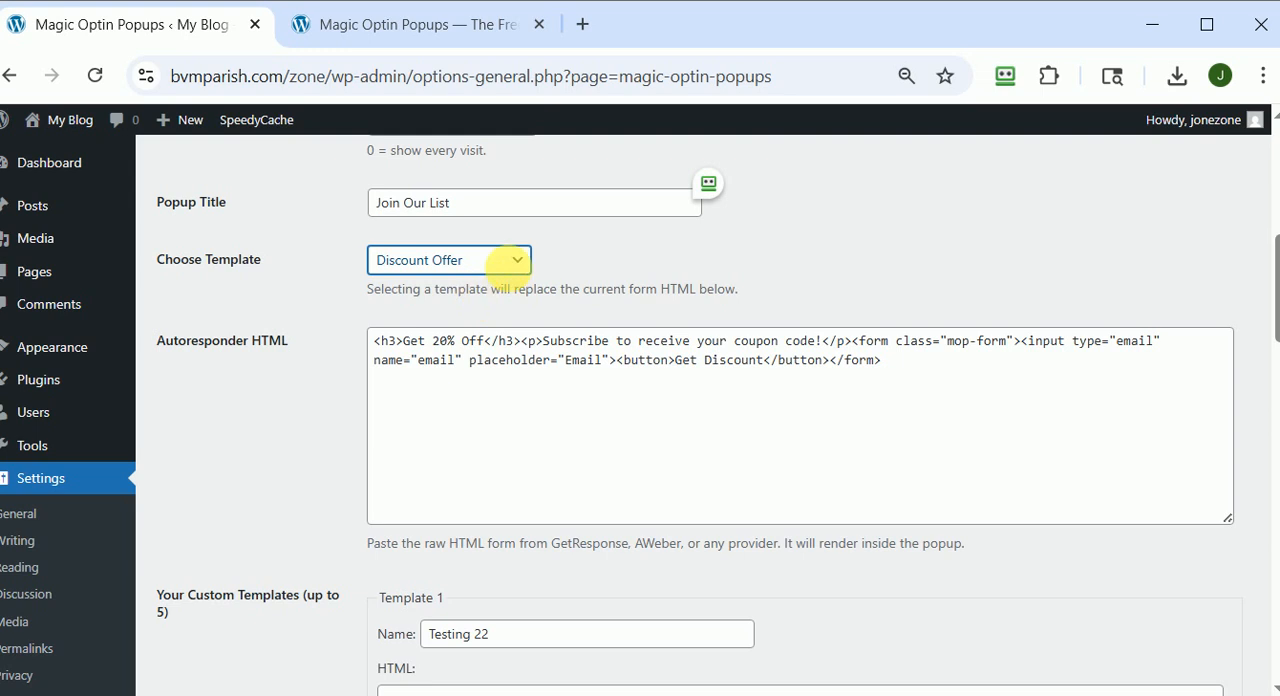
click(525, 265)
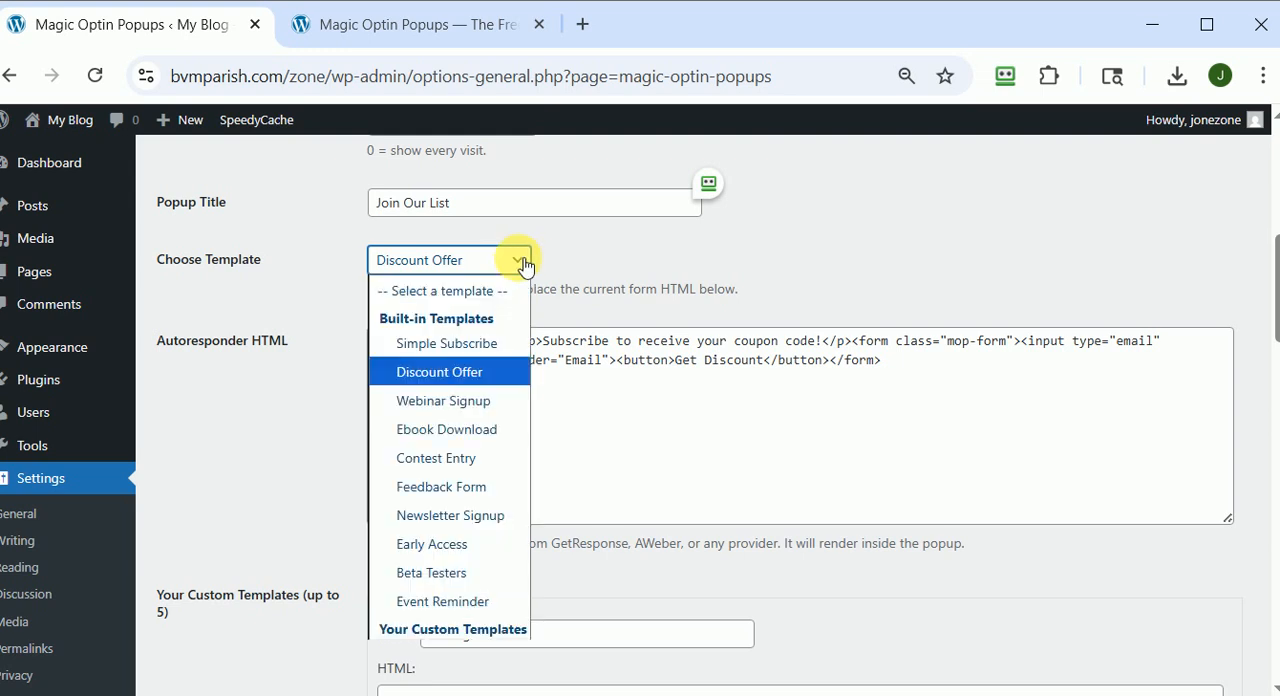
click(625, 265)
Copy the Discount Offer code from the autoresponder HTML into the HTML of custom Template 1.
scroll(634, 440, down, 3)
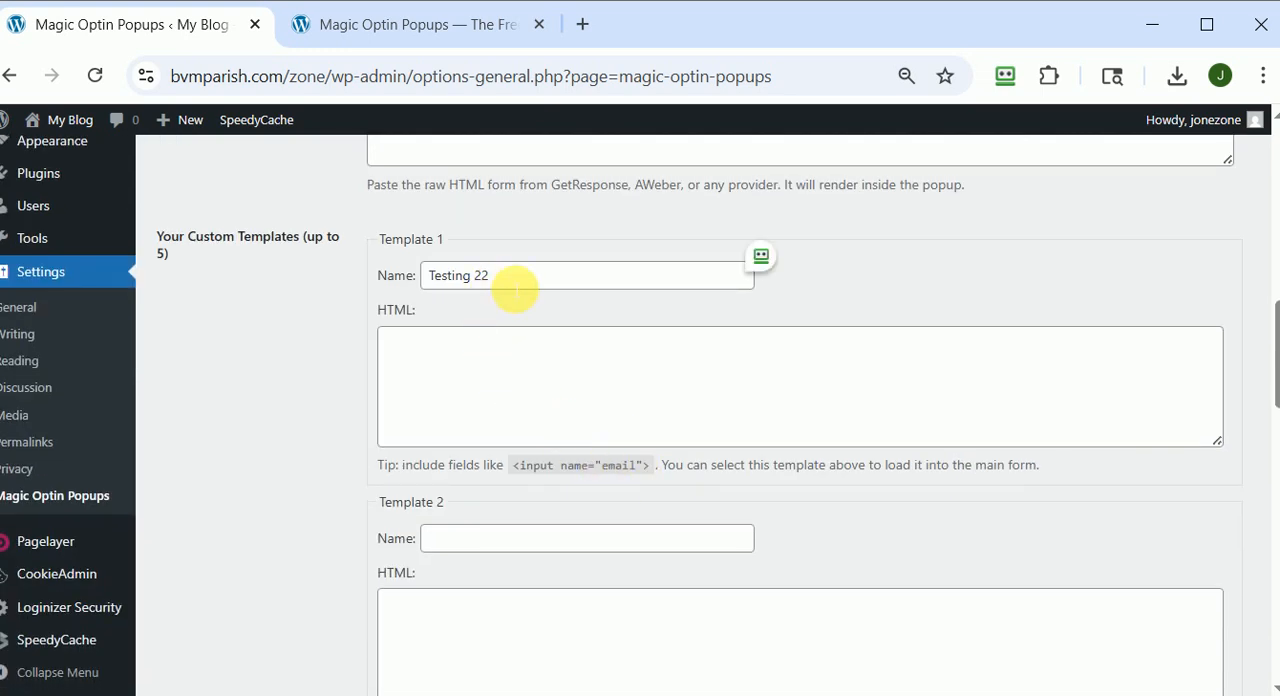
click(474, 386)
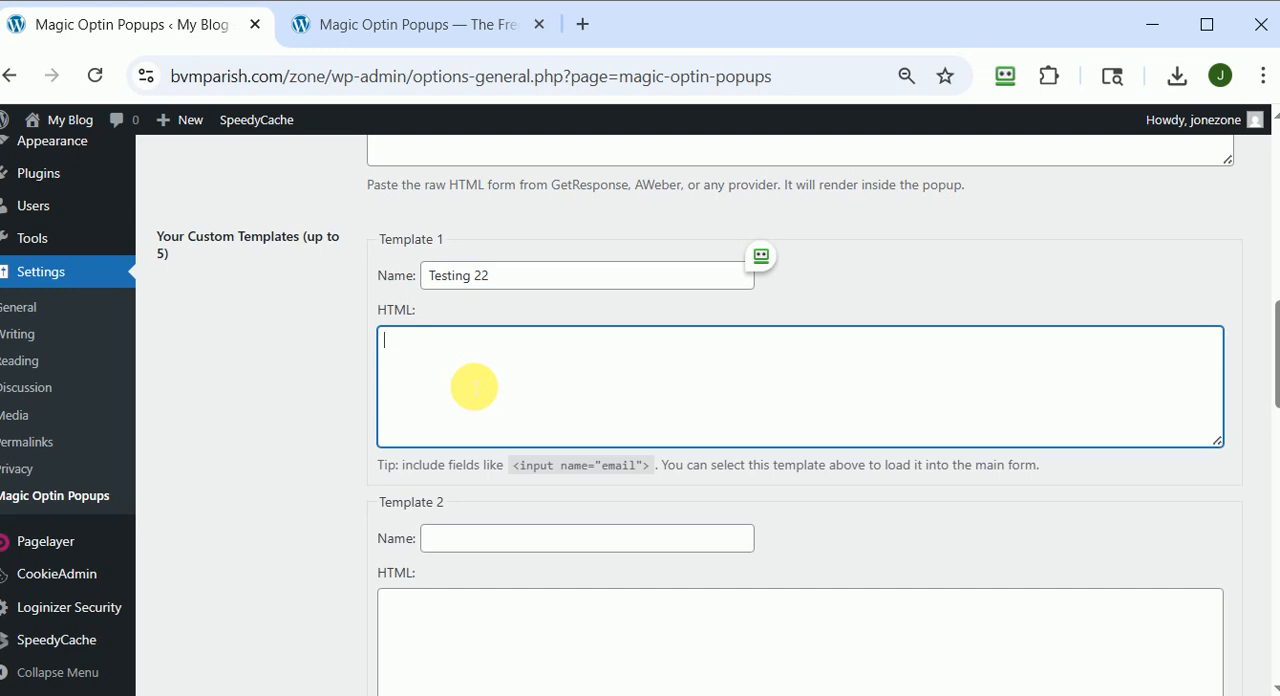
scroll(520, 350, up, 3)
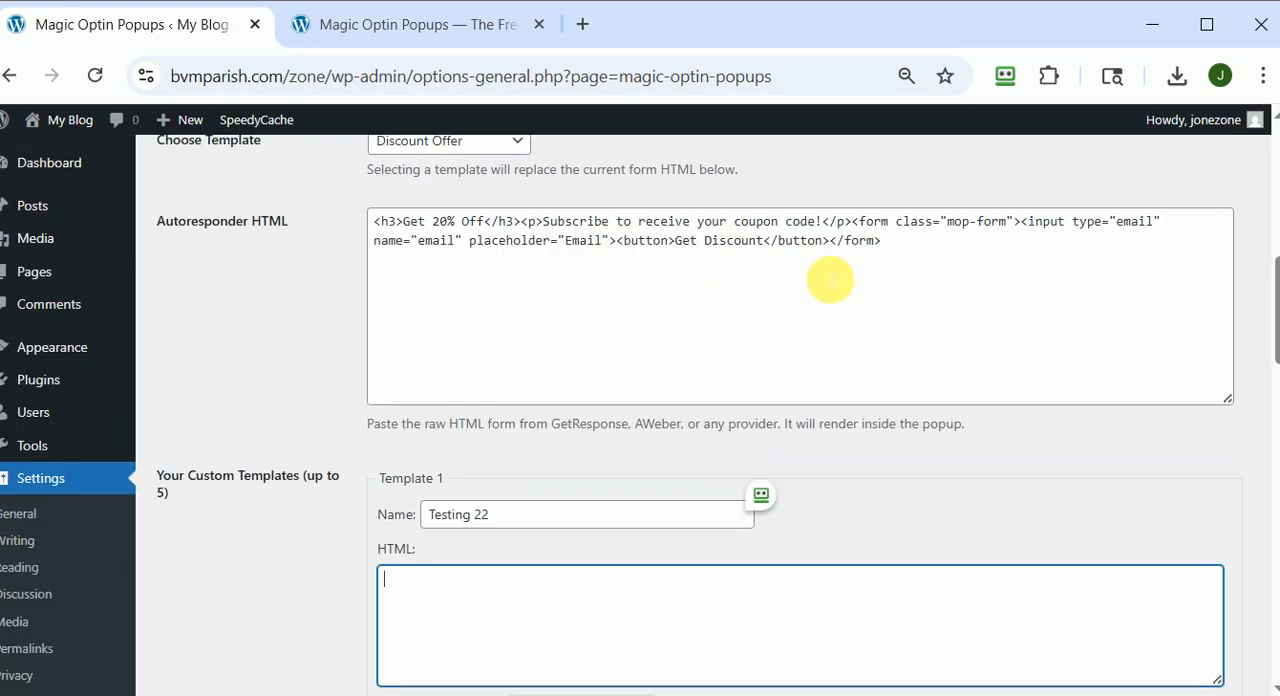
drag(916, 253, 347, 221)
key(ctrl+c)
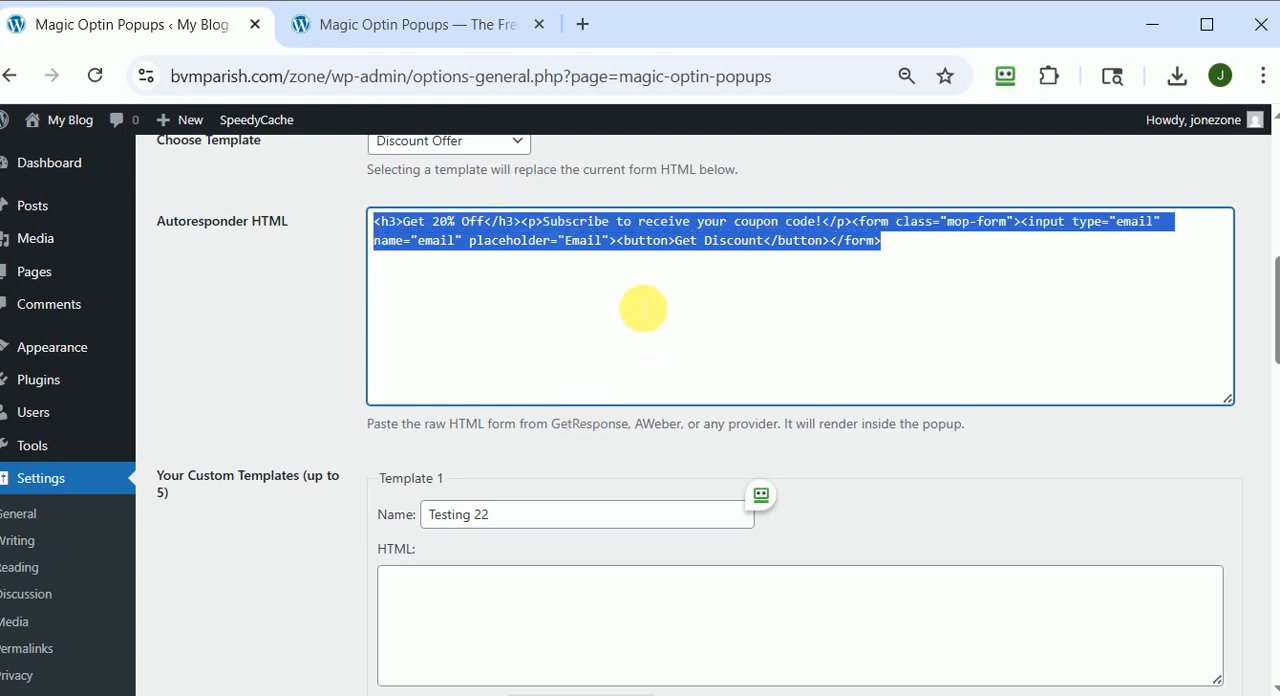
scroll(600, 338, up, 3)
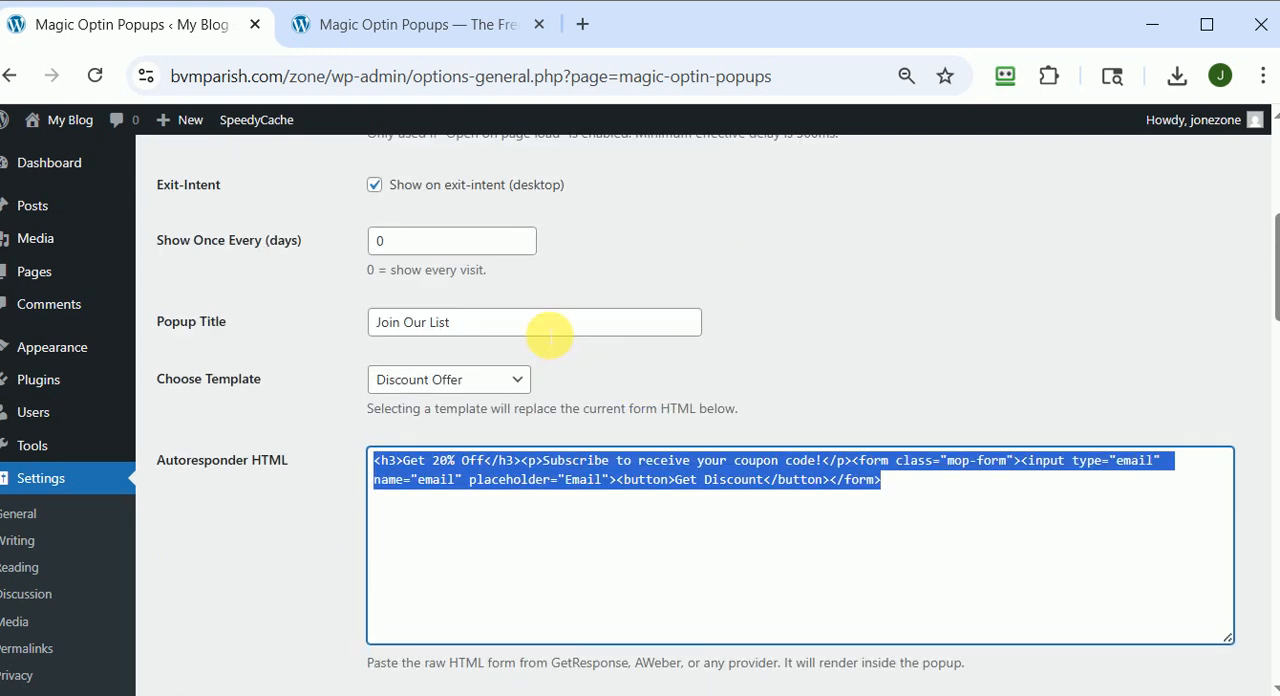
click(520, 380)
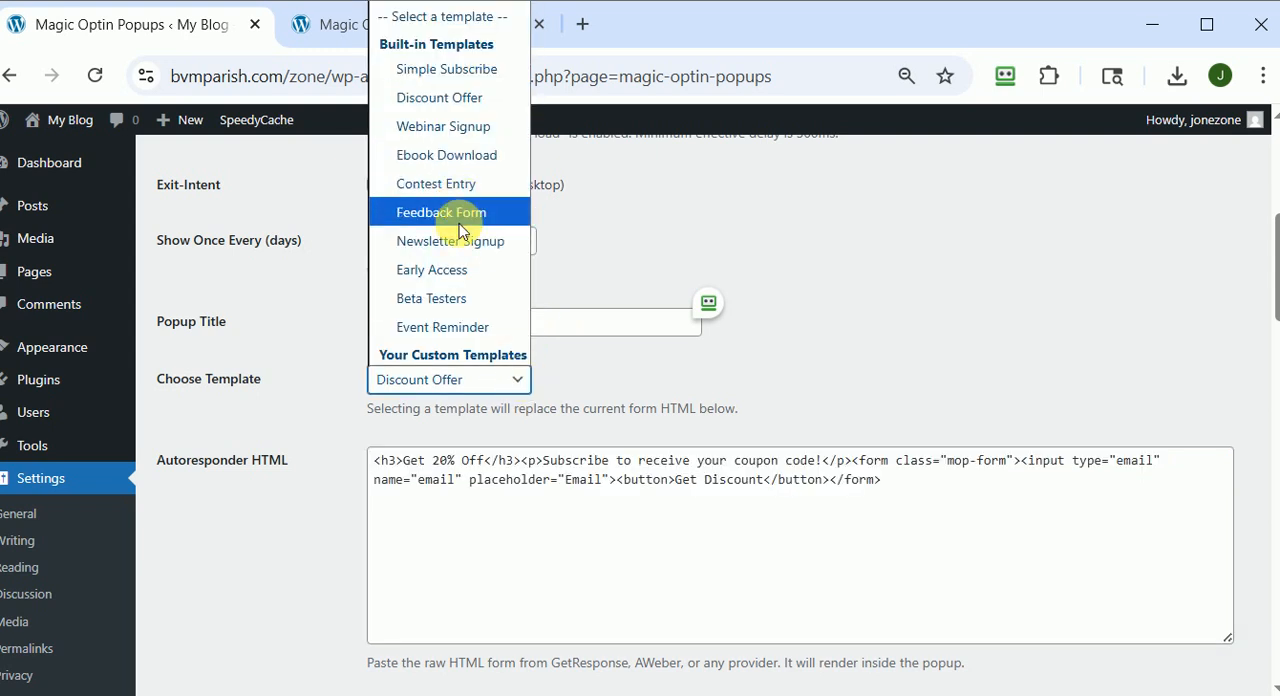
click(667, 220)
scroll(820, 289, down, 3)
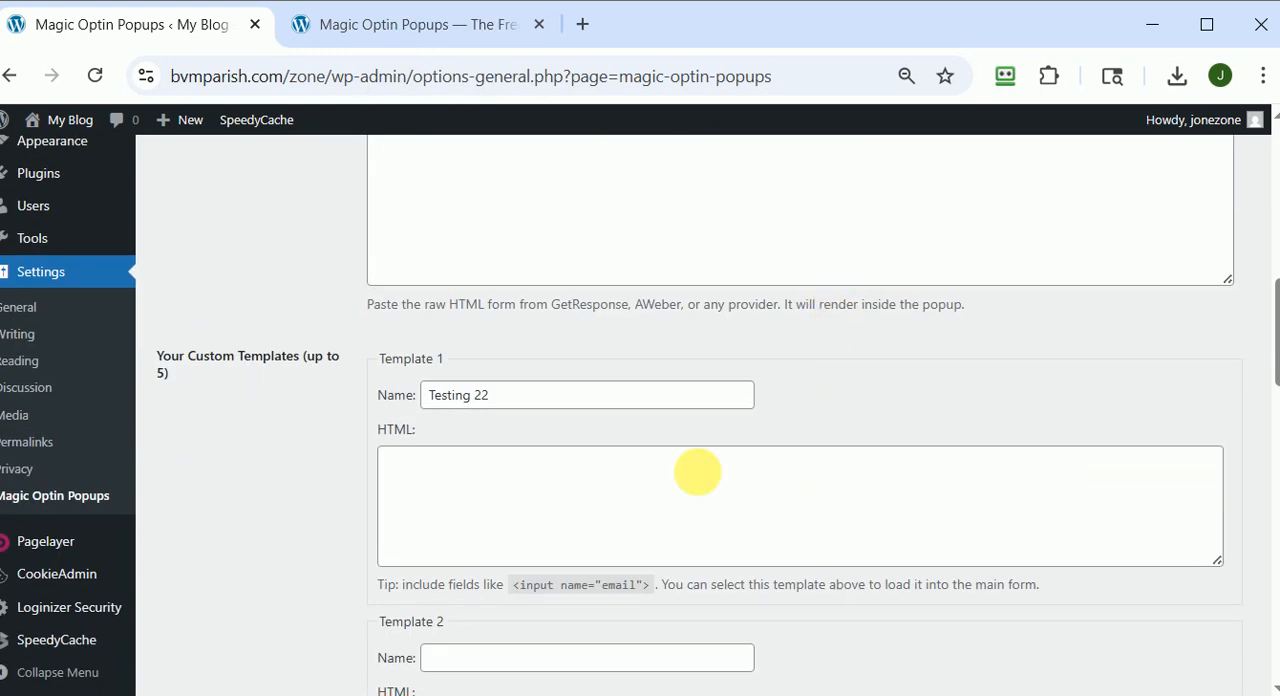
click(523, 497)
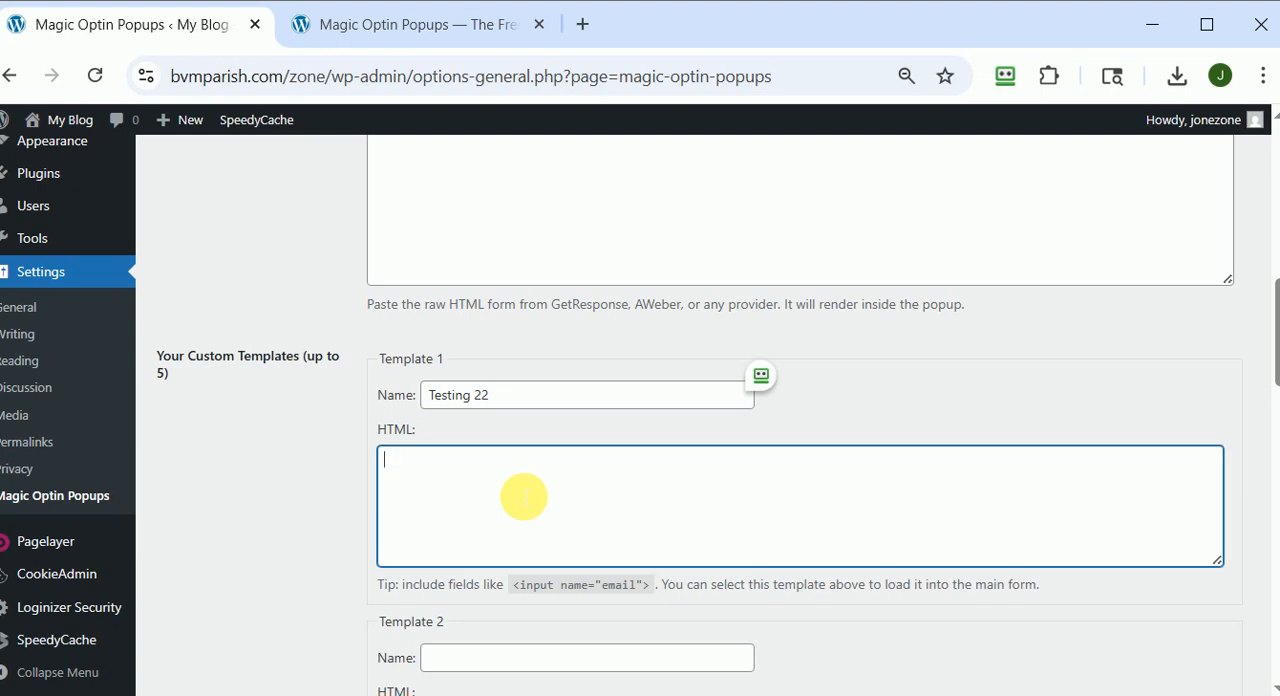
key(ctrl+v)
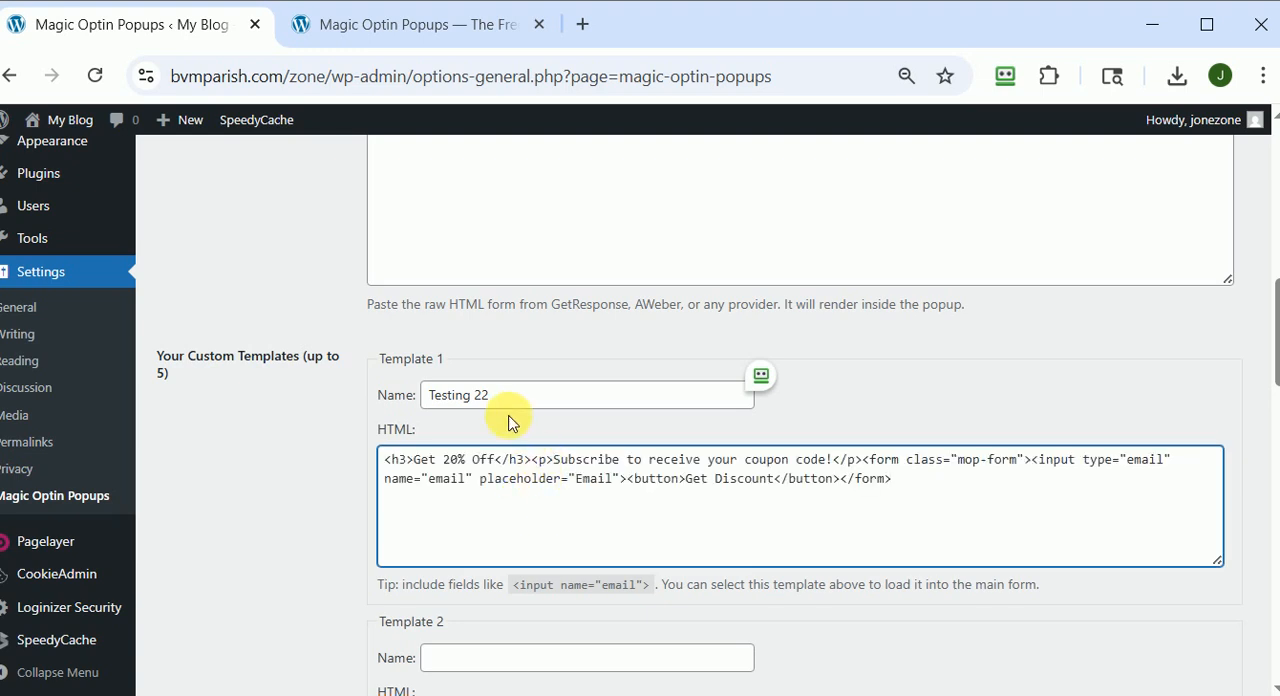
Rename custom Template 1 as Easy Marketing.
drag(500, 396, 394, 397)
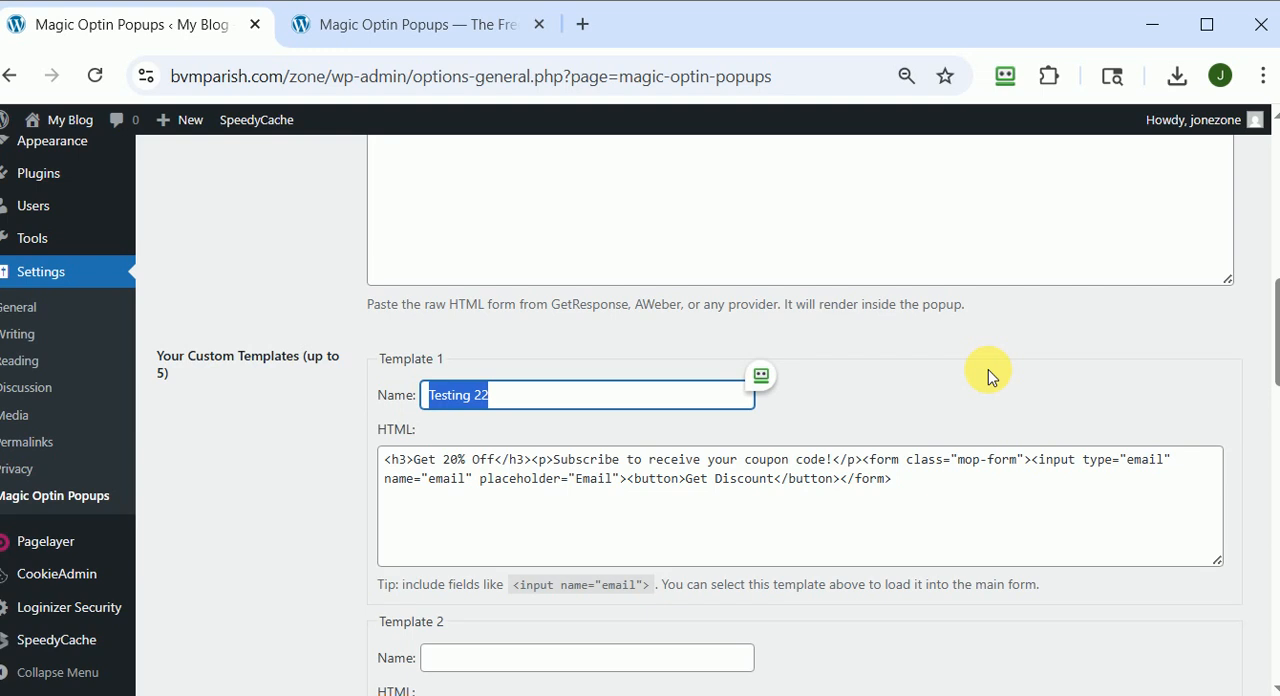
text(E)
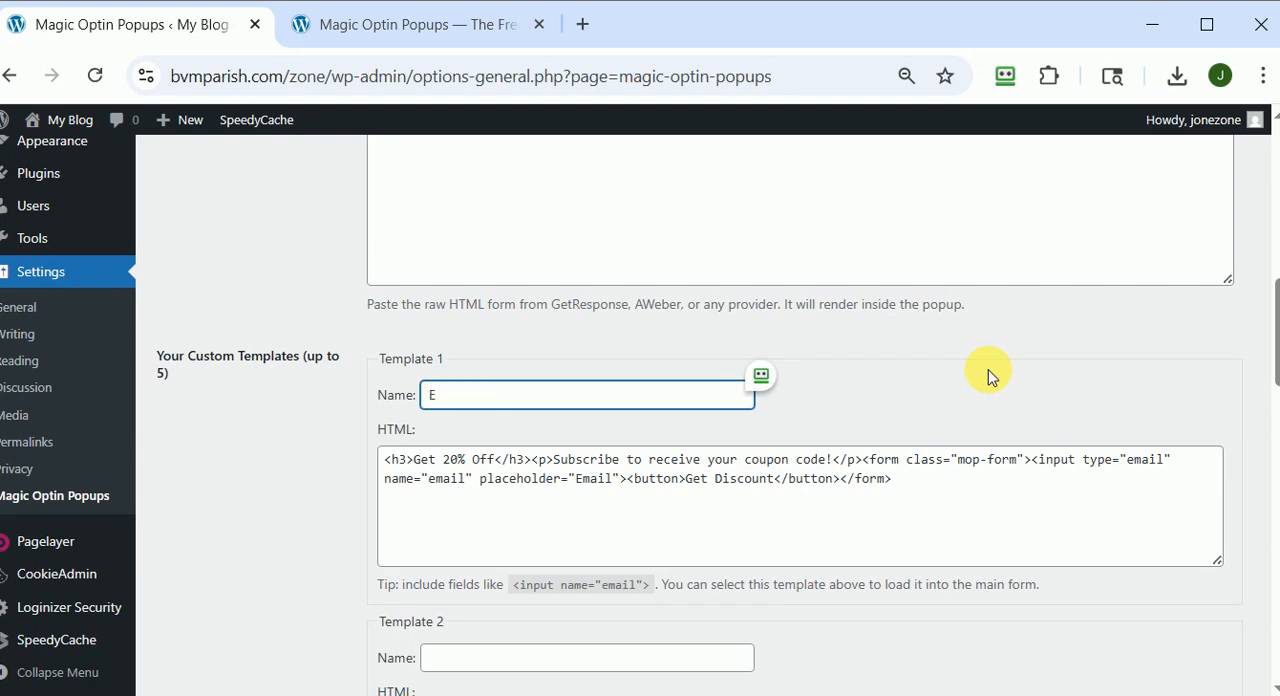
text(ash)
text(y )
text(M)
text(arketing)
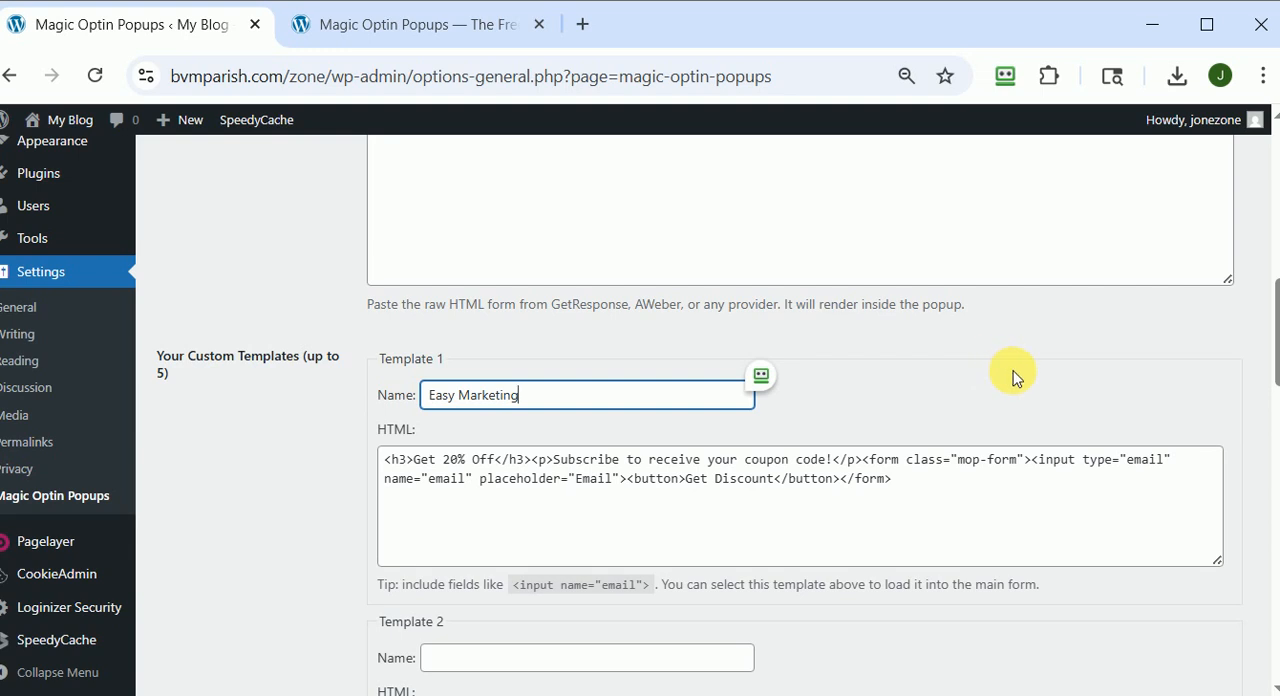
Save the popup settings and check the stored autoresponder HTML and custom Template 1.
scroll(1012, 376, down, 12)
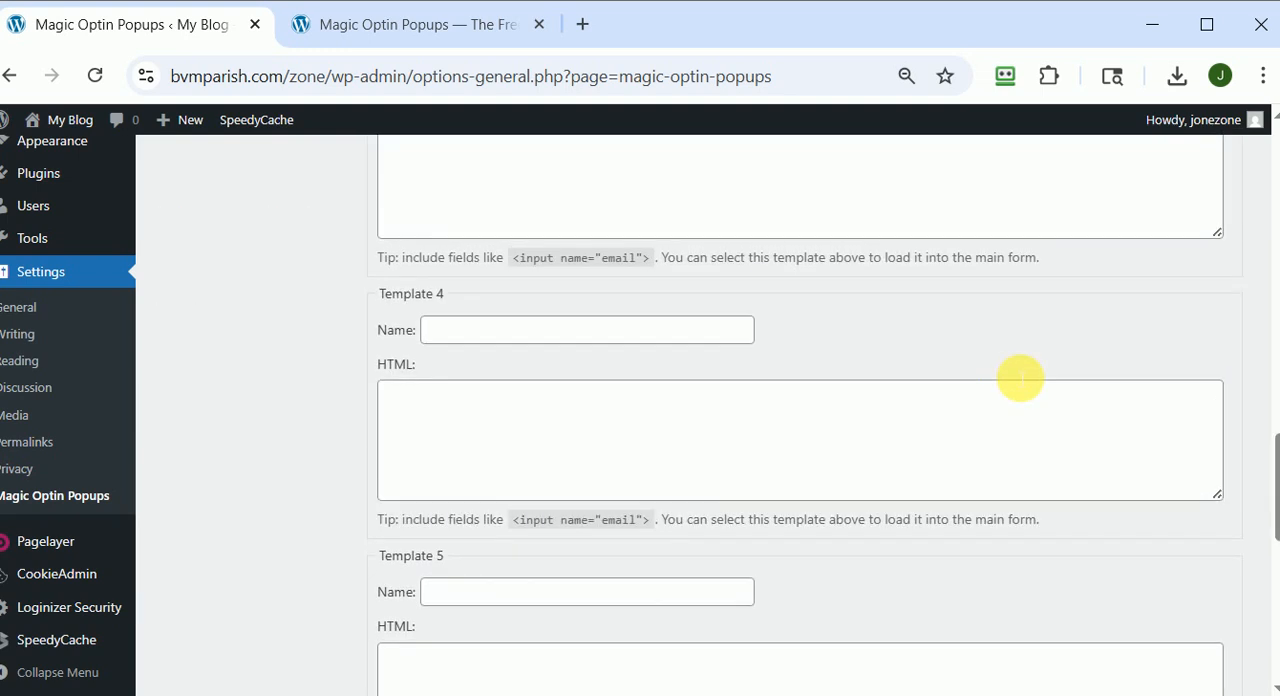
scroll(1014, 376, down, 5)
scroll(1014, 376, up, 2)
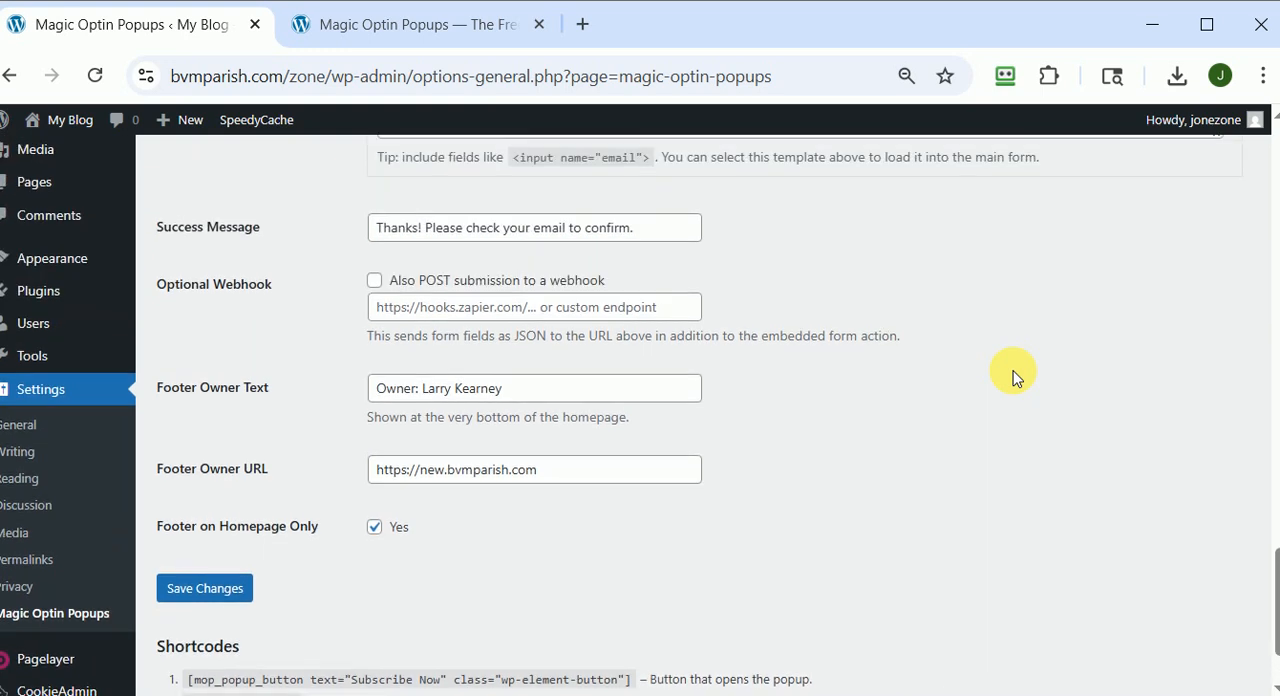
click(205, 590)
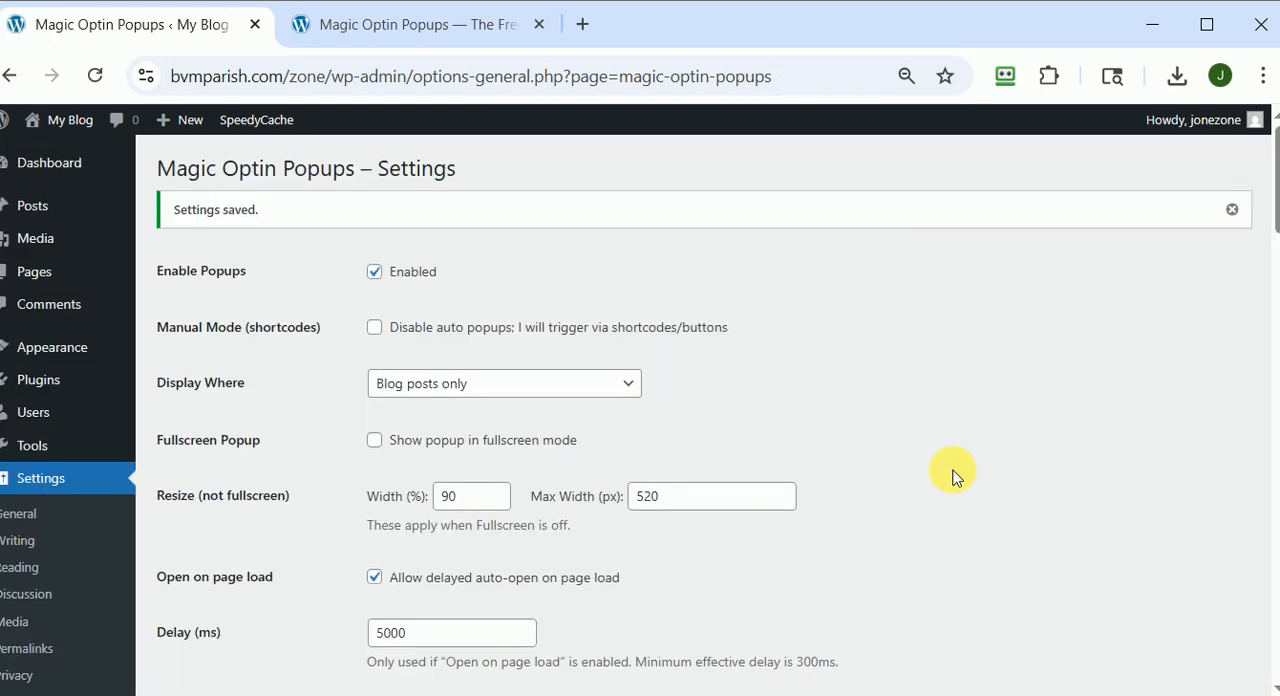
scroll(952, 475, down, 7)
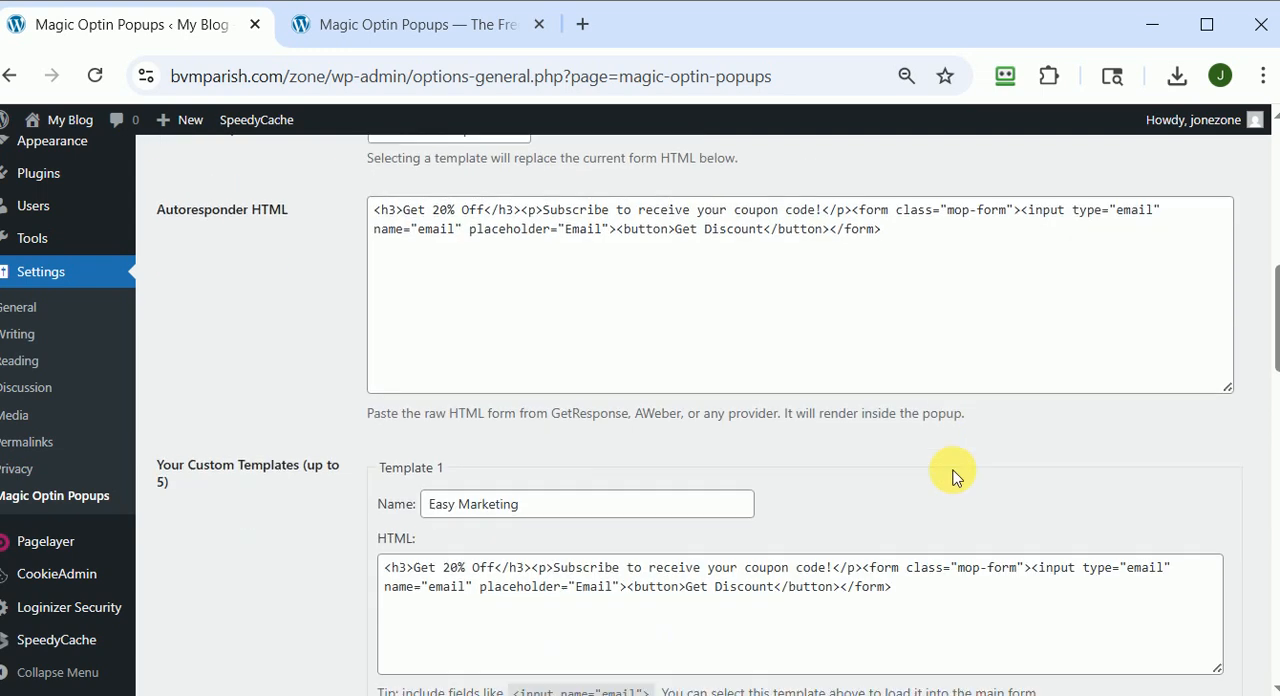
scroll(952, 475, down, 2)
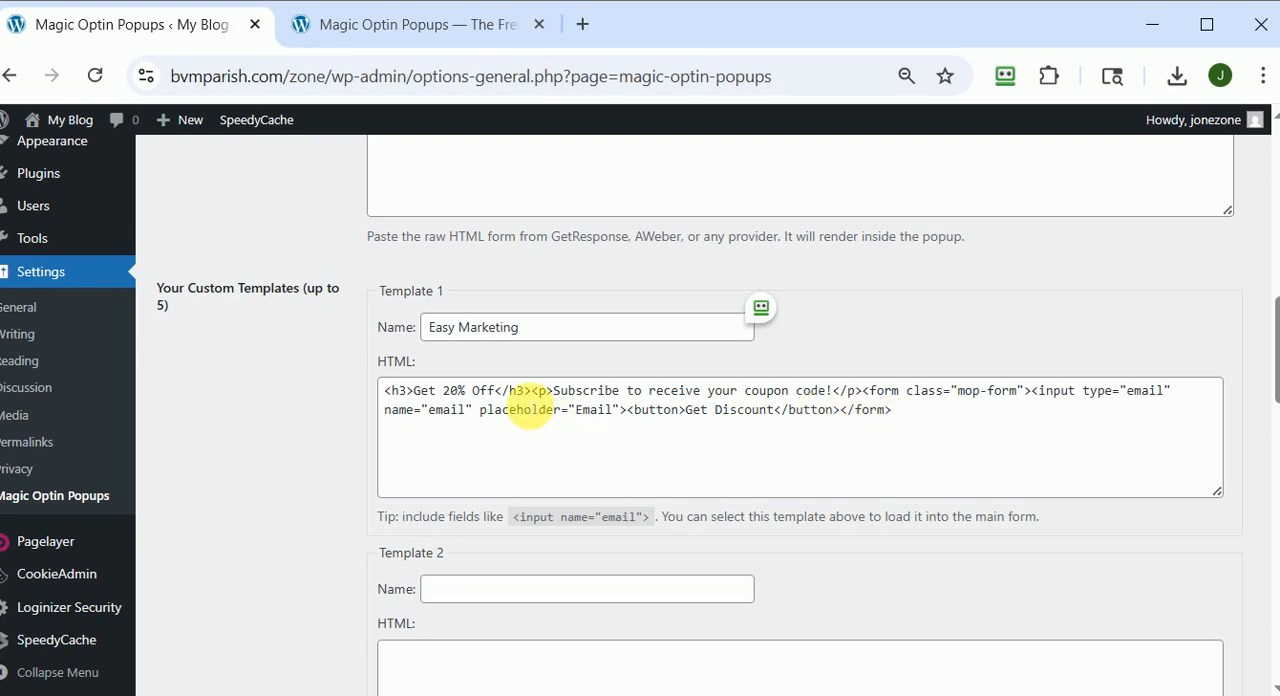
scroll(491, 294, up, 10)
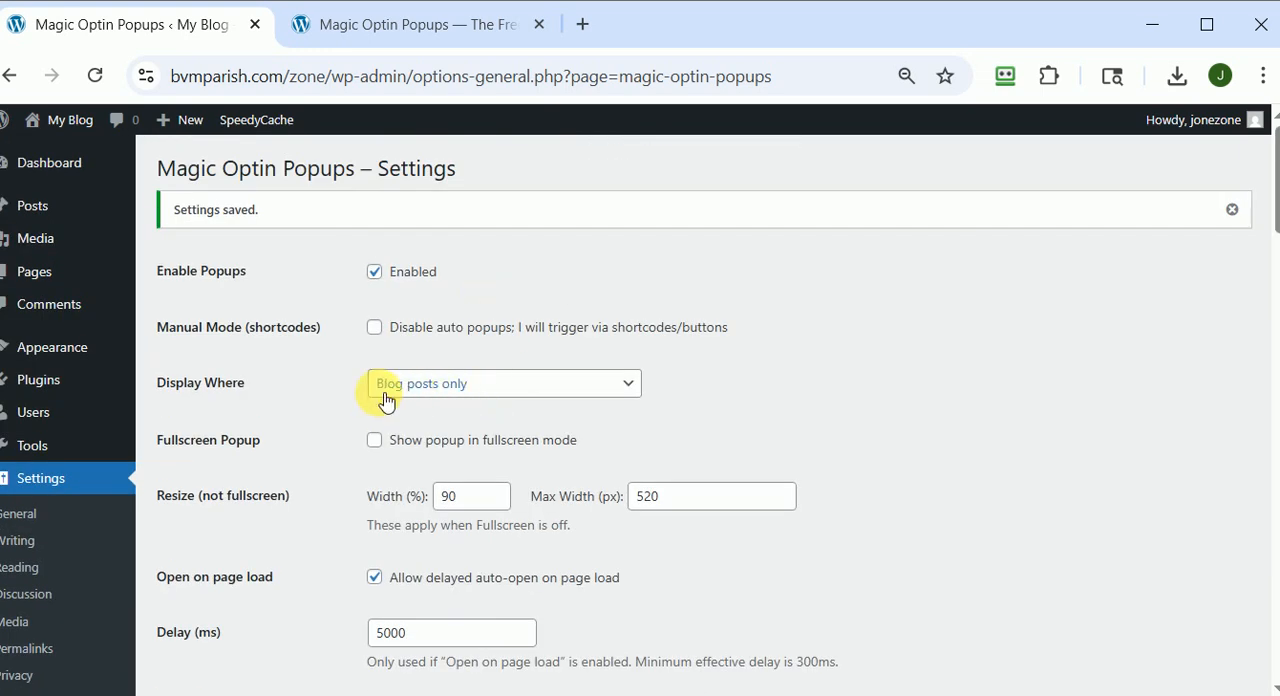
View the published My test page post, wait for its opt-in popup to check the form, and close the popup.
mouse_move(33, 271)
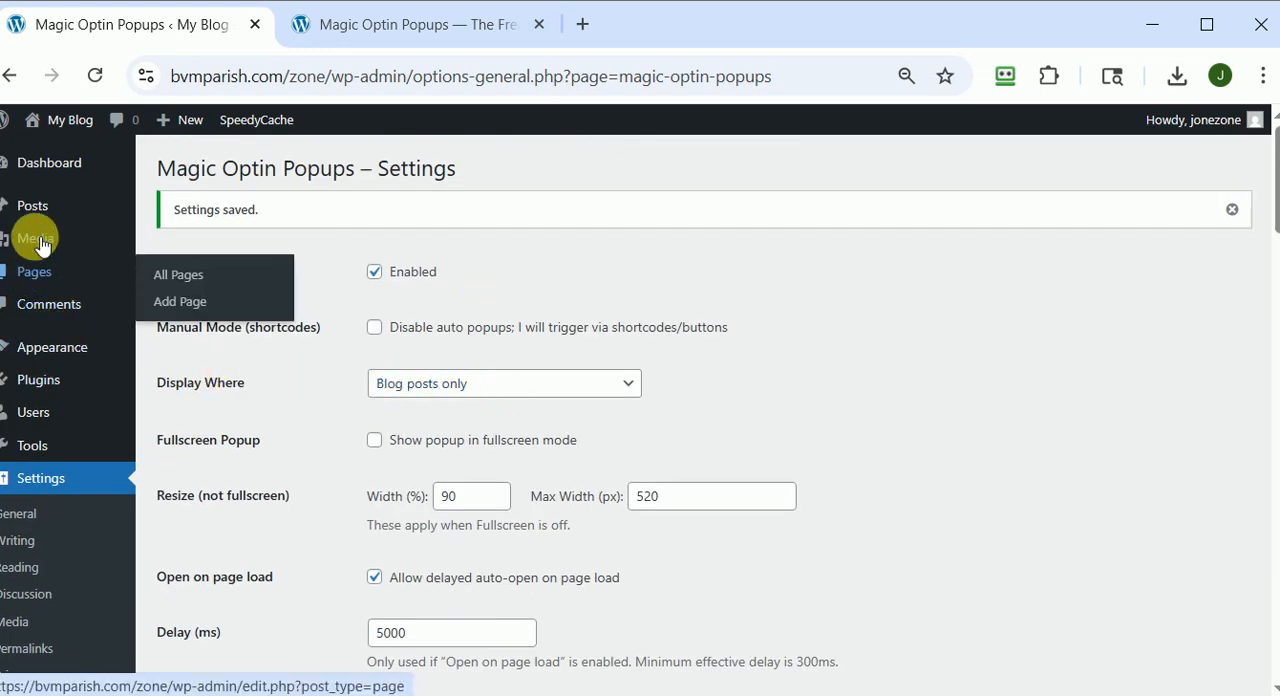
mouse_move(30, 203)
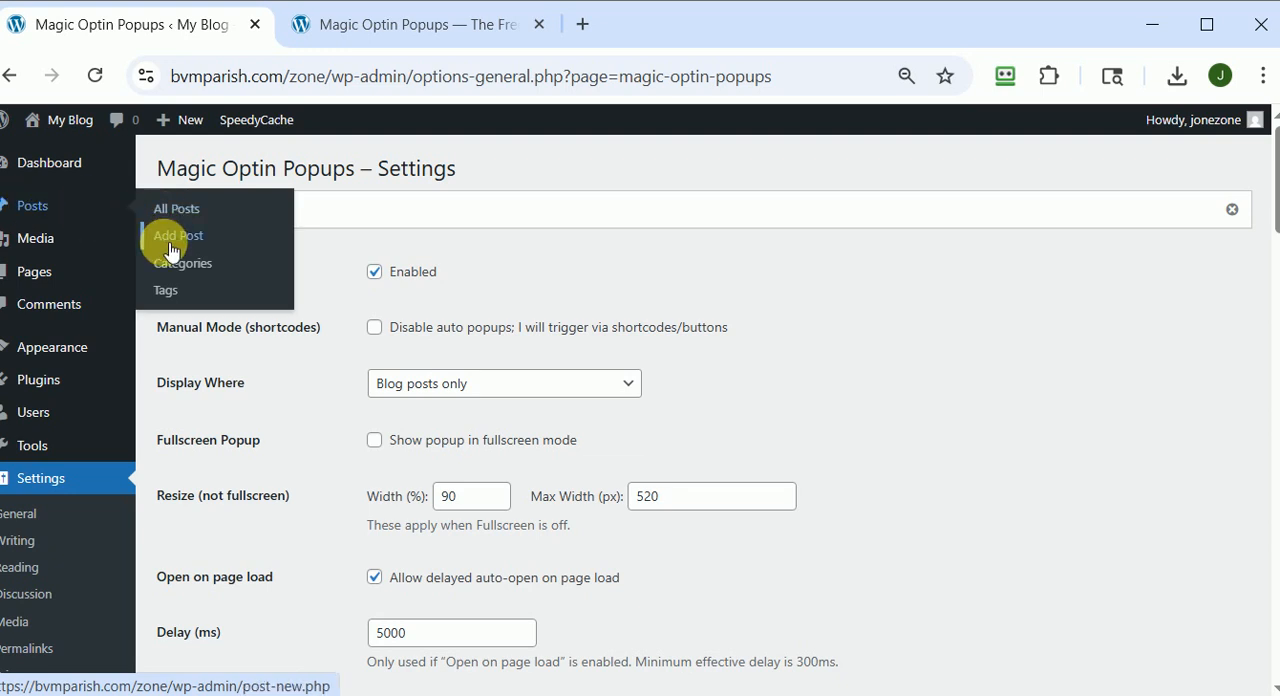
click(264, 216)
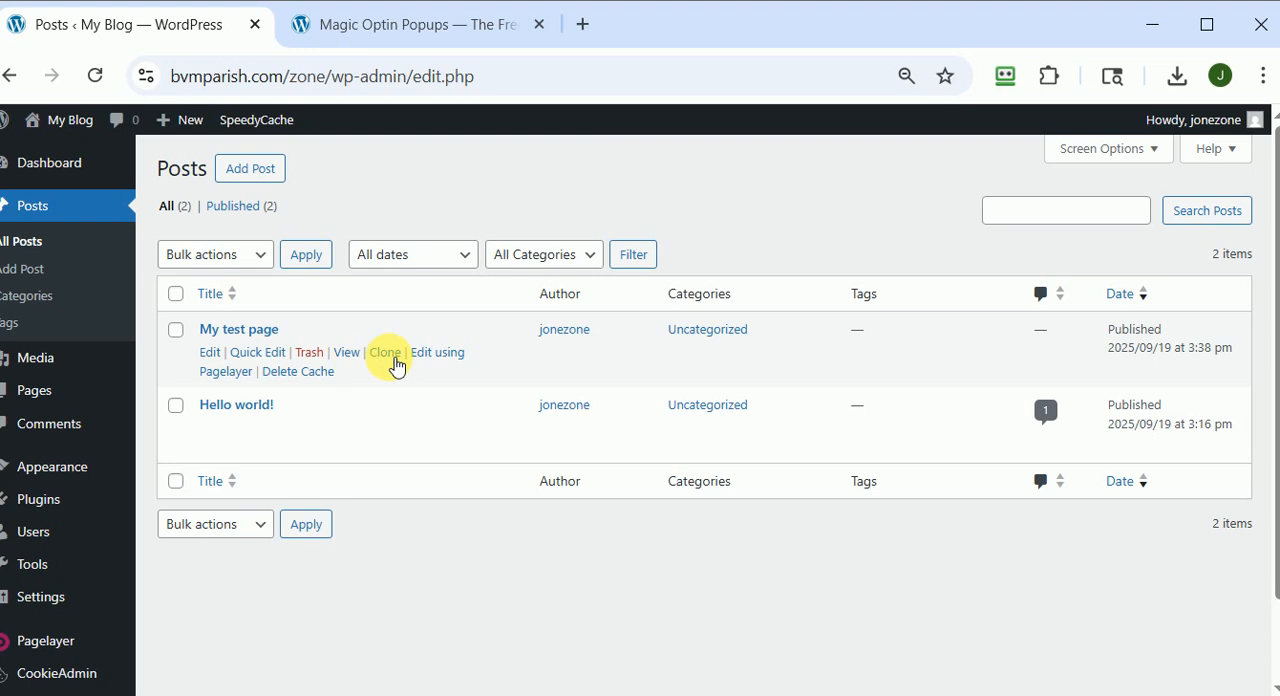
click(350, 353)
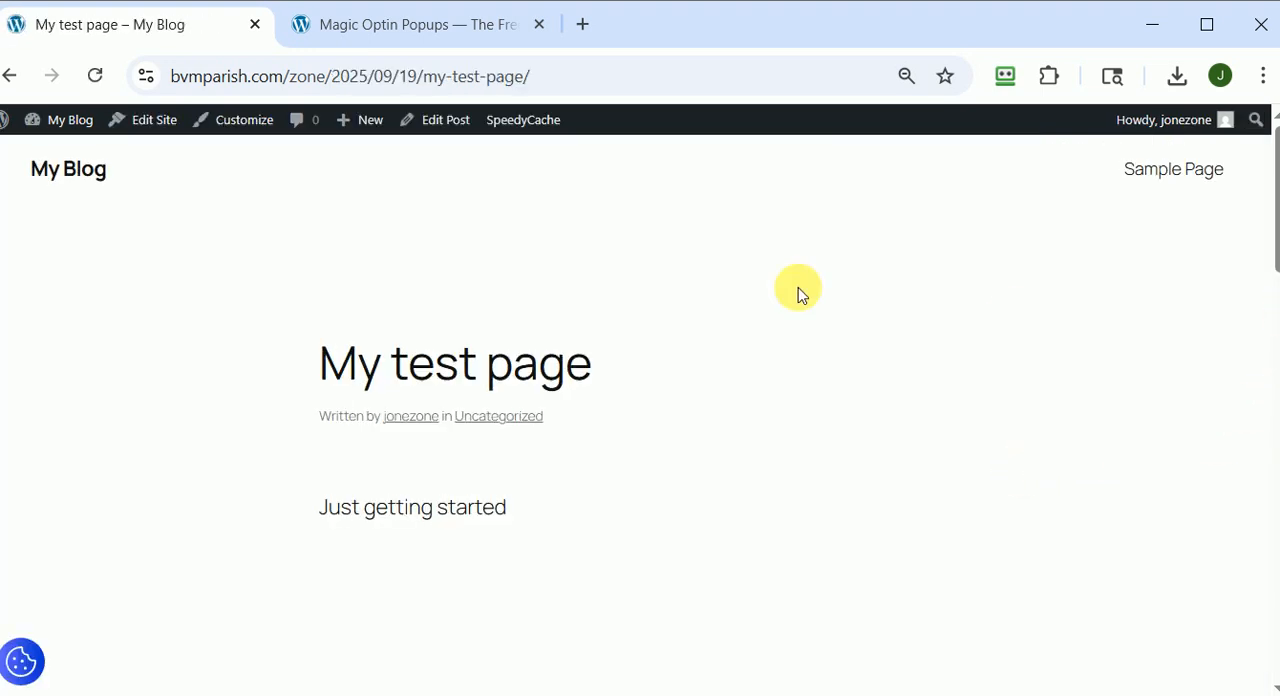
mouse_move(12, 92)
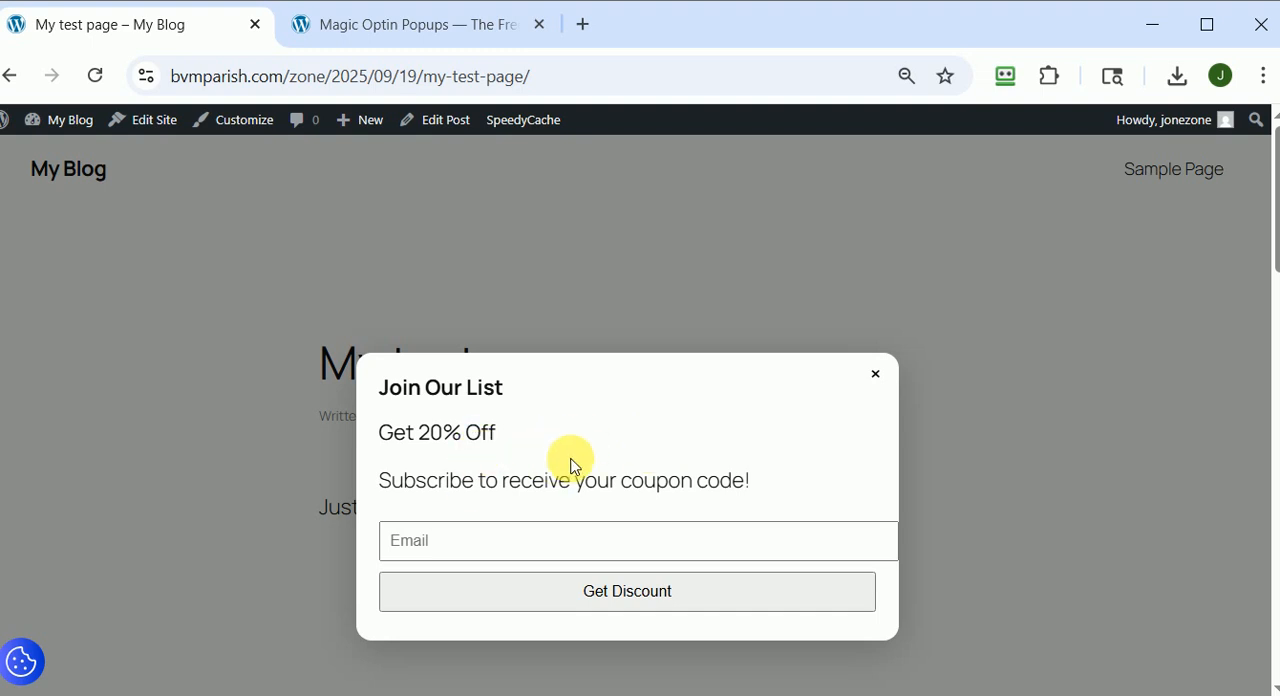
click(517, 552)
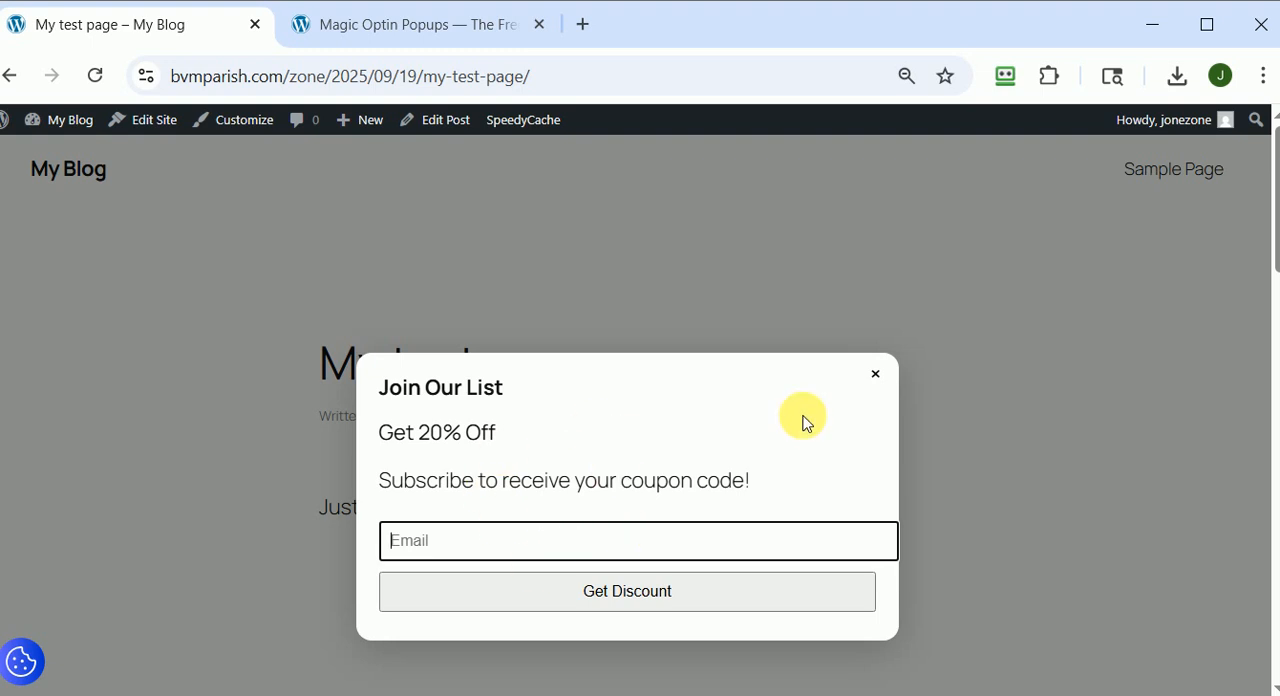
click(884, 380)
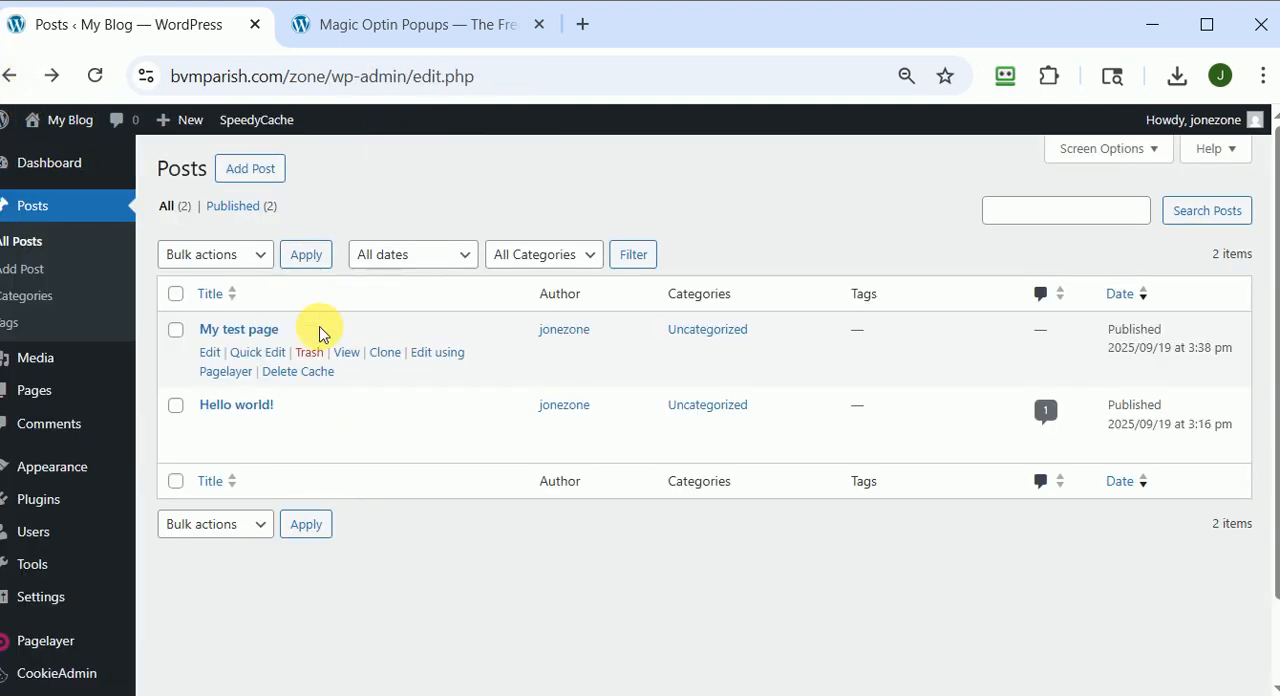
Edit the My test page post, choose Easy Marketing as its popup template and save the post.
click(207, 352)
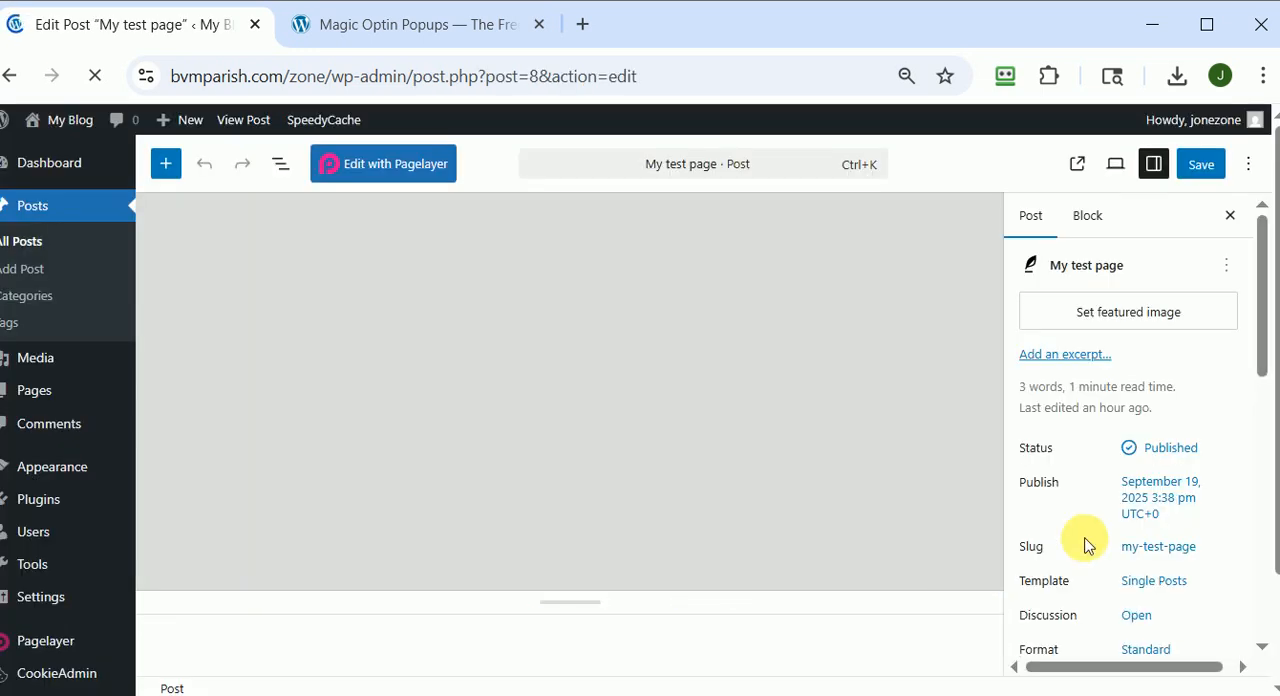
scroll(1215, 467, down, 10)
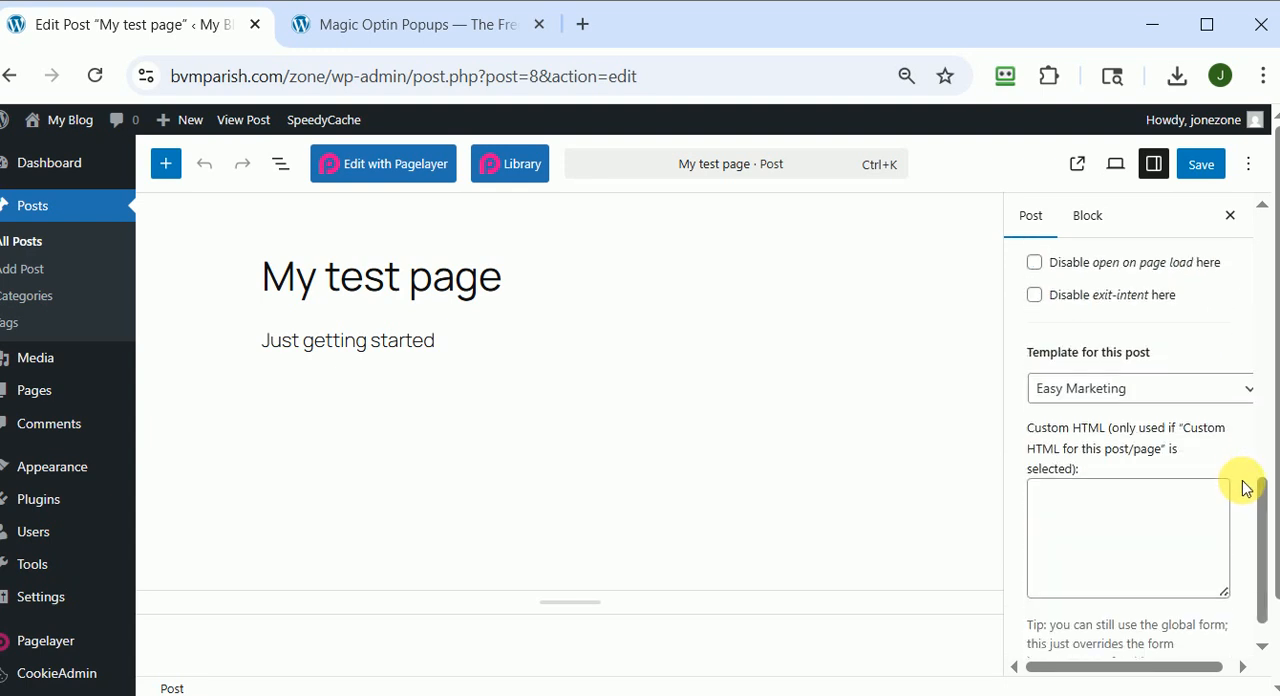
scroll(1245, 487, up, 5)
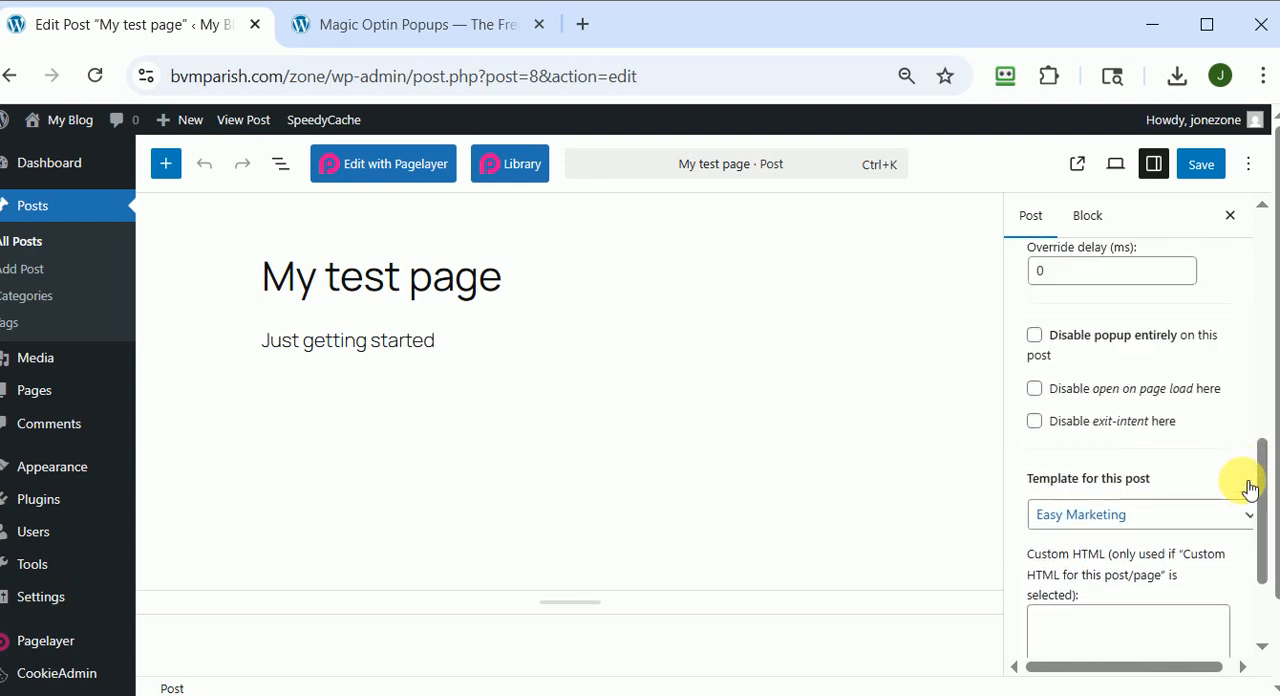
scroll(1240, 486, down, 2)
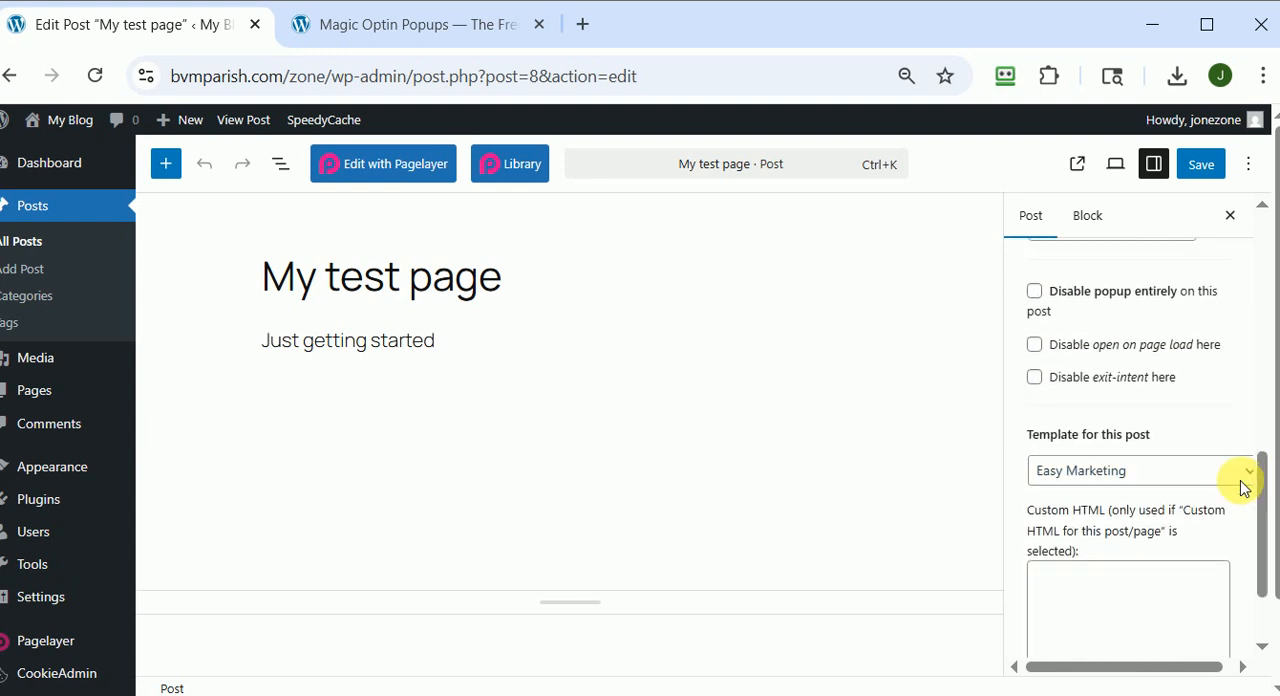
click(1129, 476)
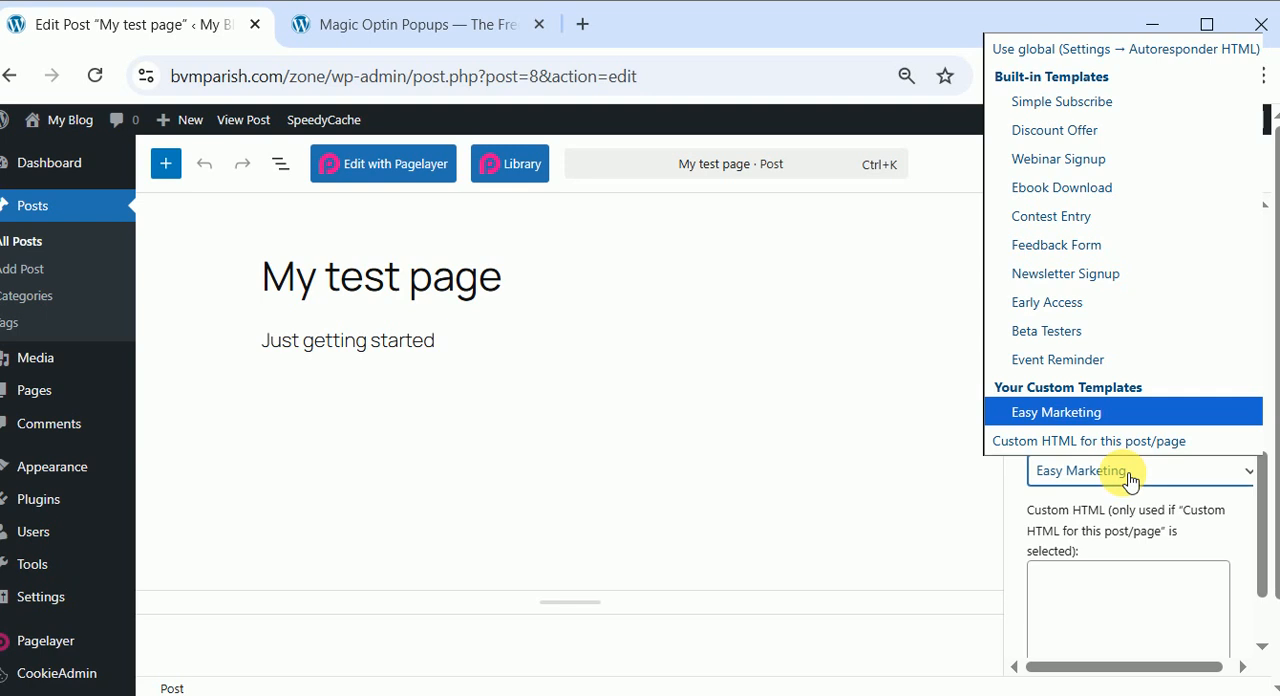
click(1068, 414)
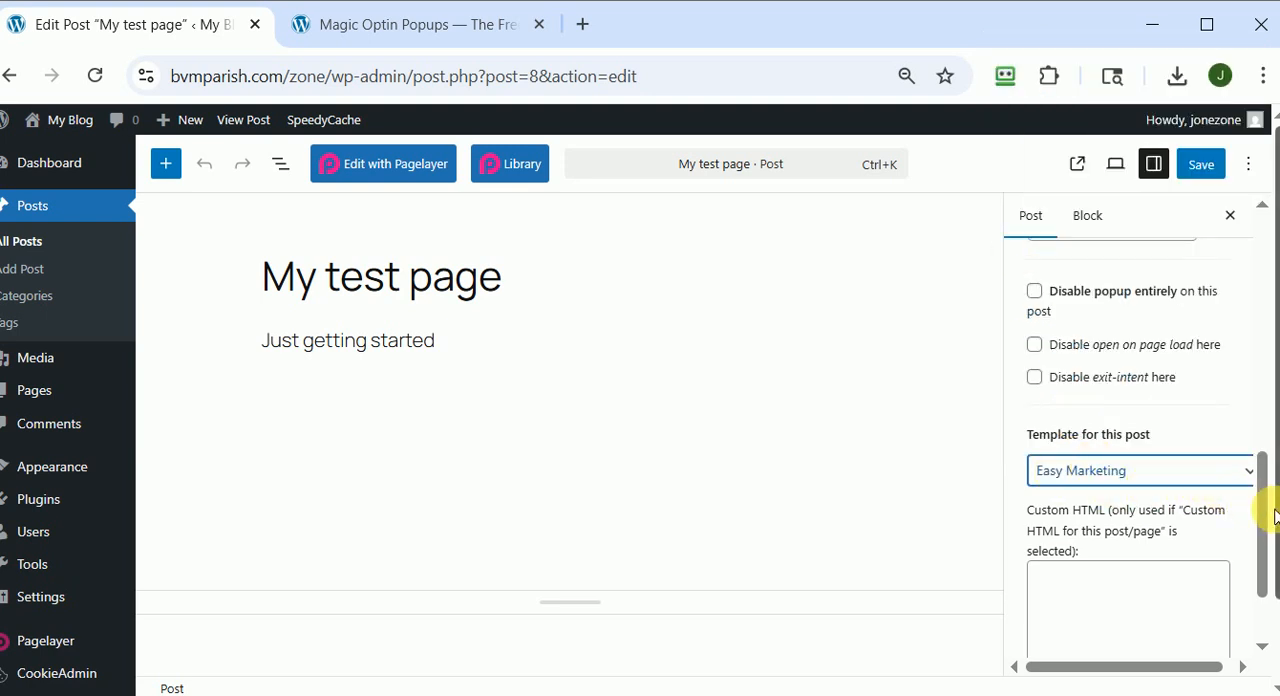
drag(1257, 557, 1258, 452)
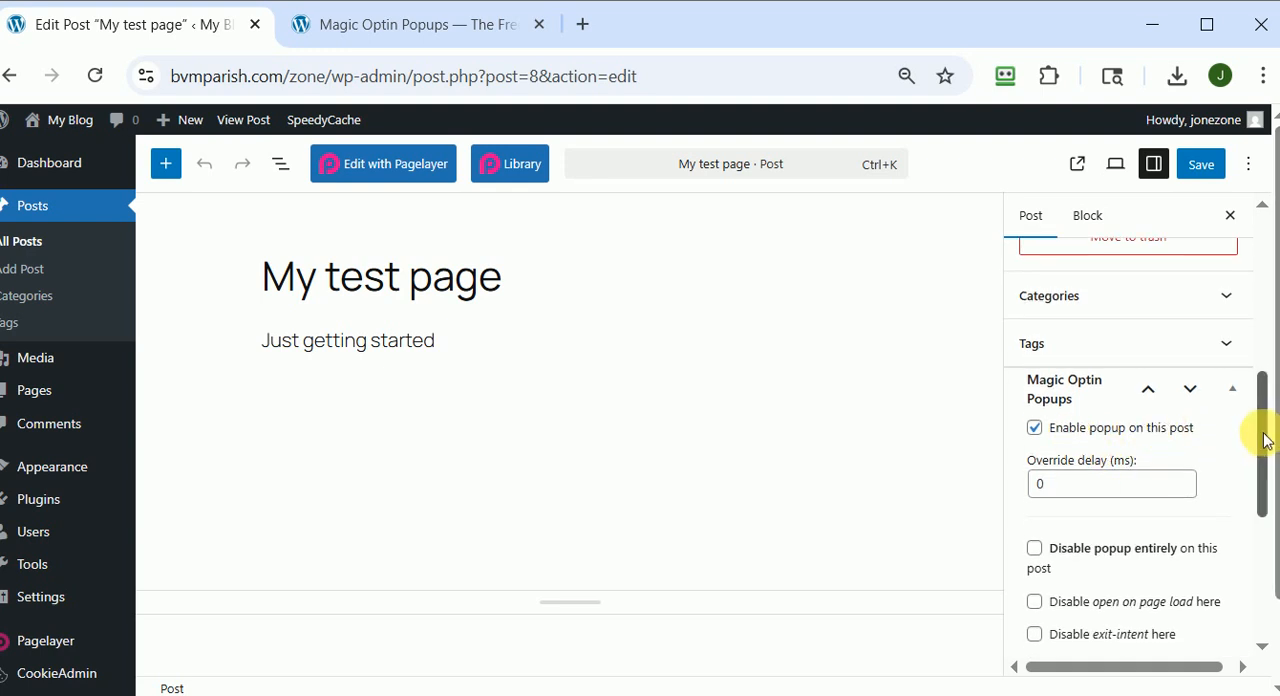
drag(1258, 430, 1268, 488)
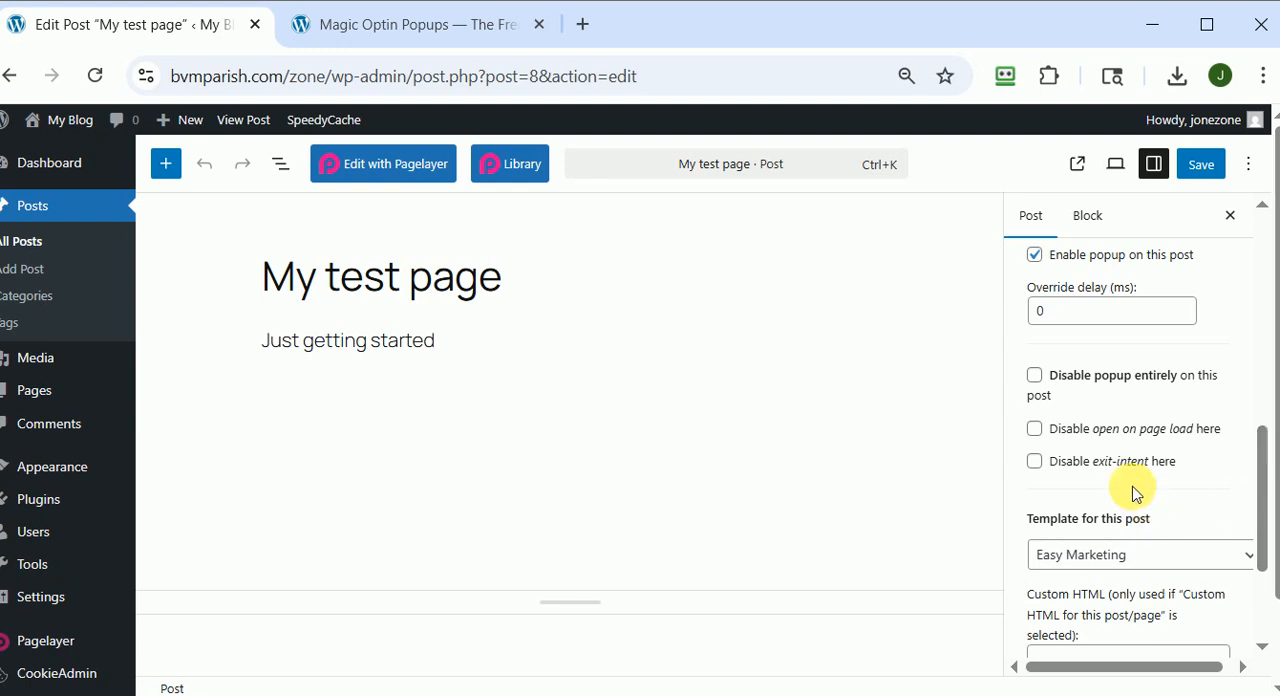
click(1200, 166)
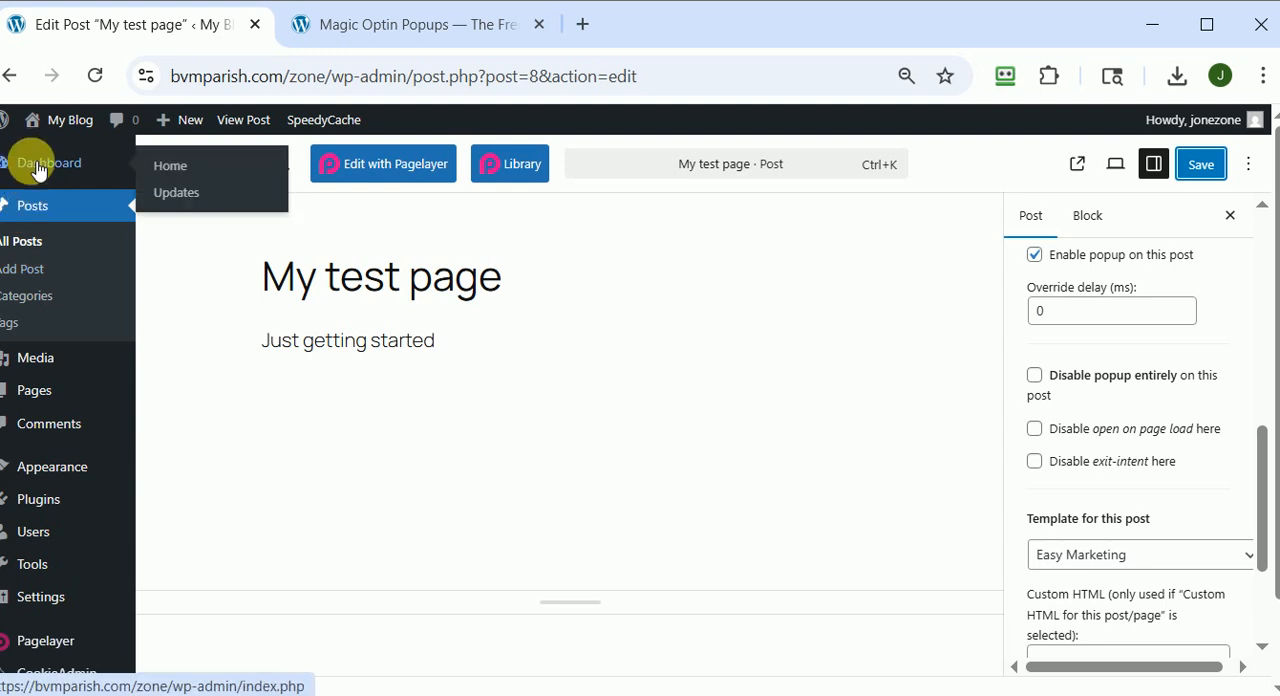
Return to the posts list, view My test page again to test its exit-intent popup, and dismiss it.
click(22, 247)
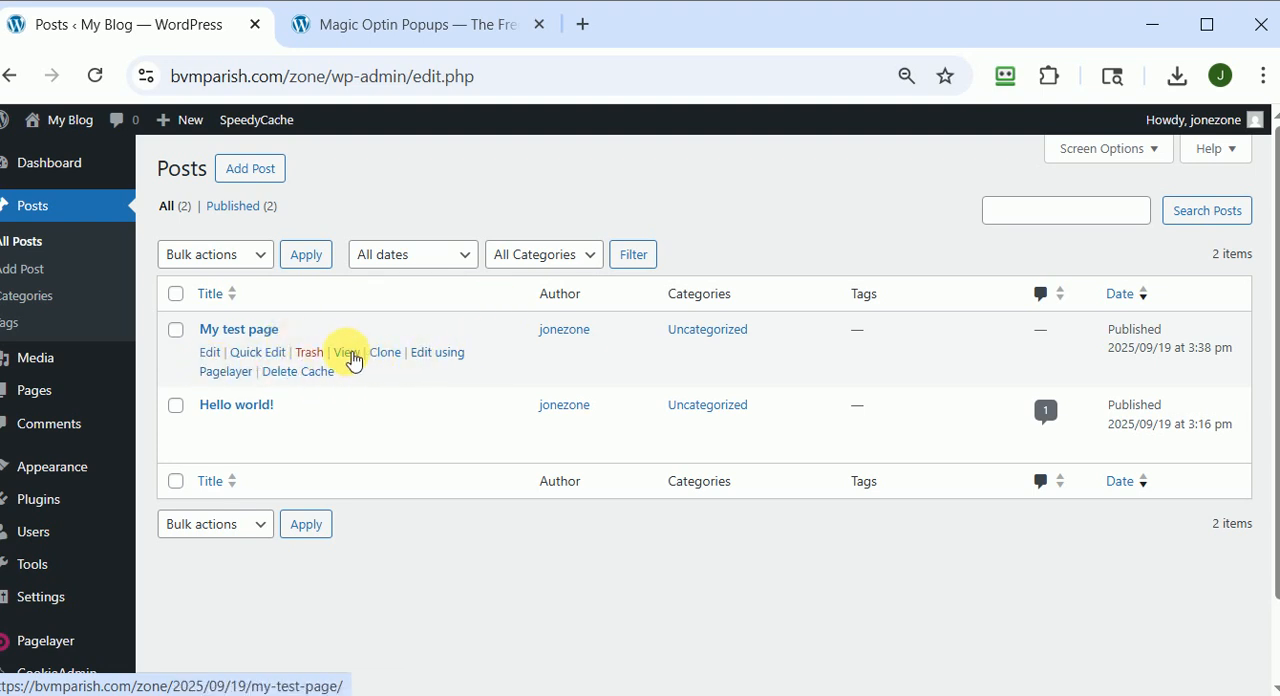
click(348, 354)
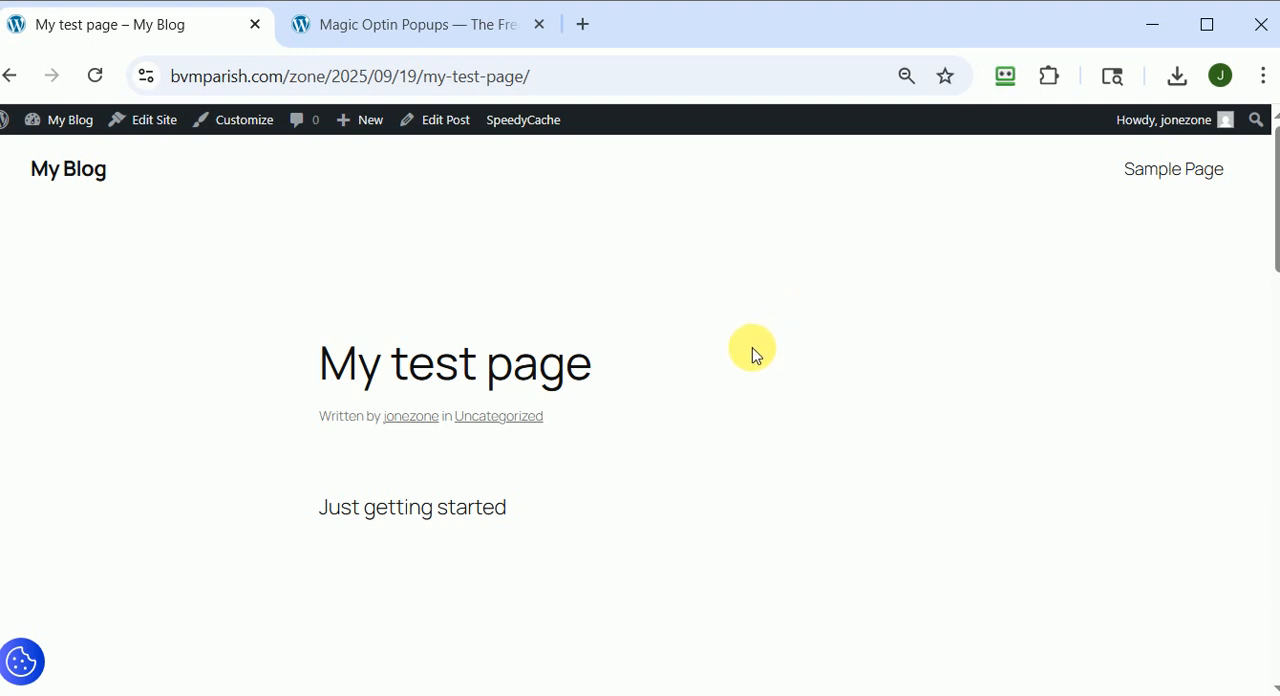
mouse_move(677, 59)
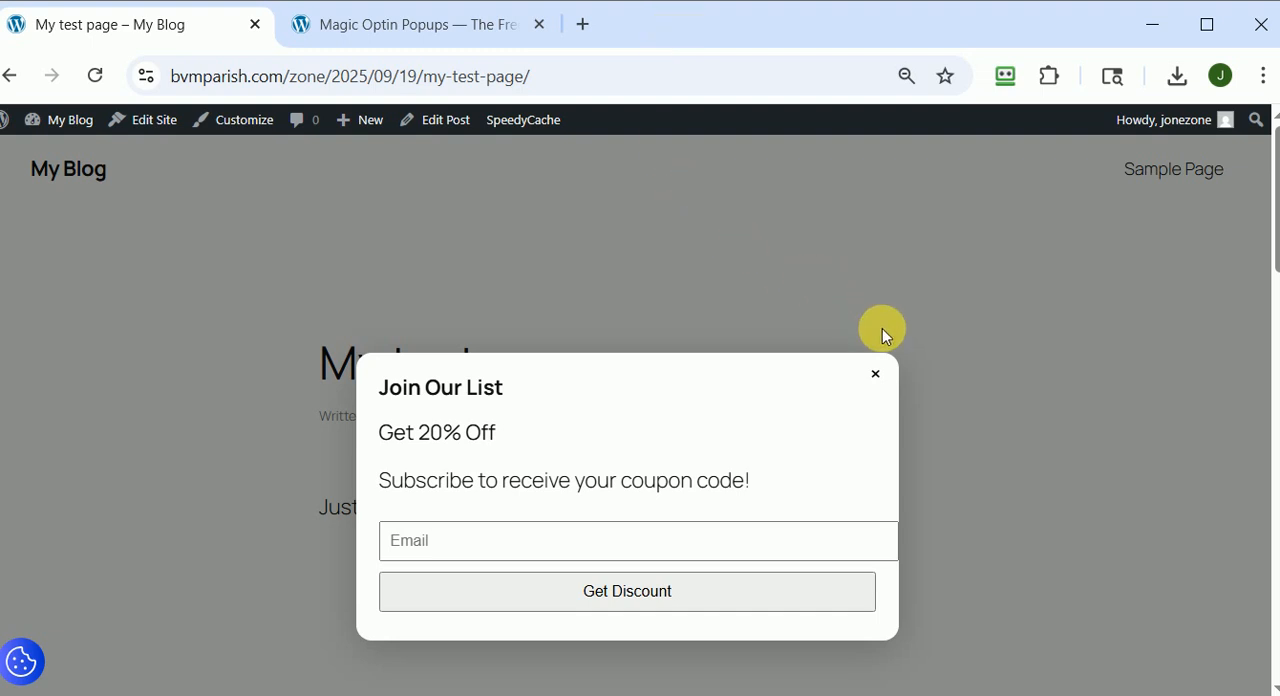
click(877, 376)
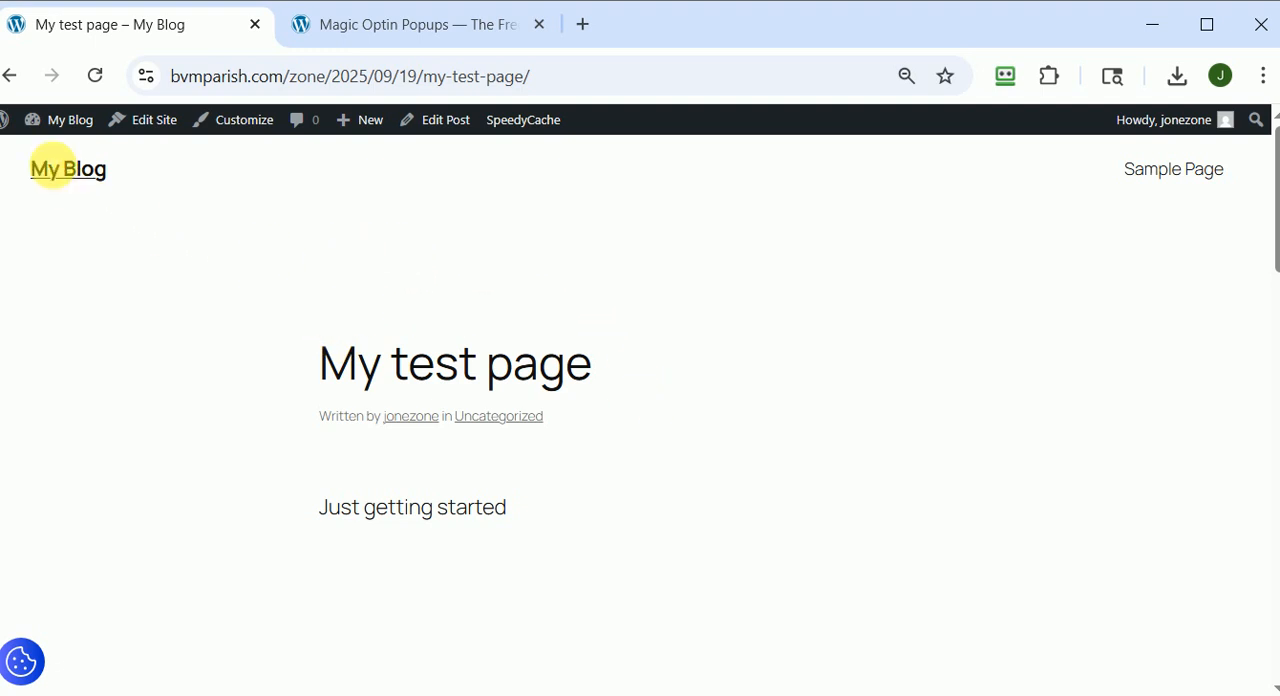
mouse_move(60, 119)
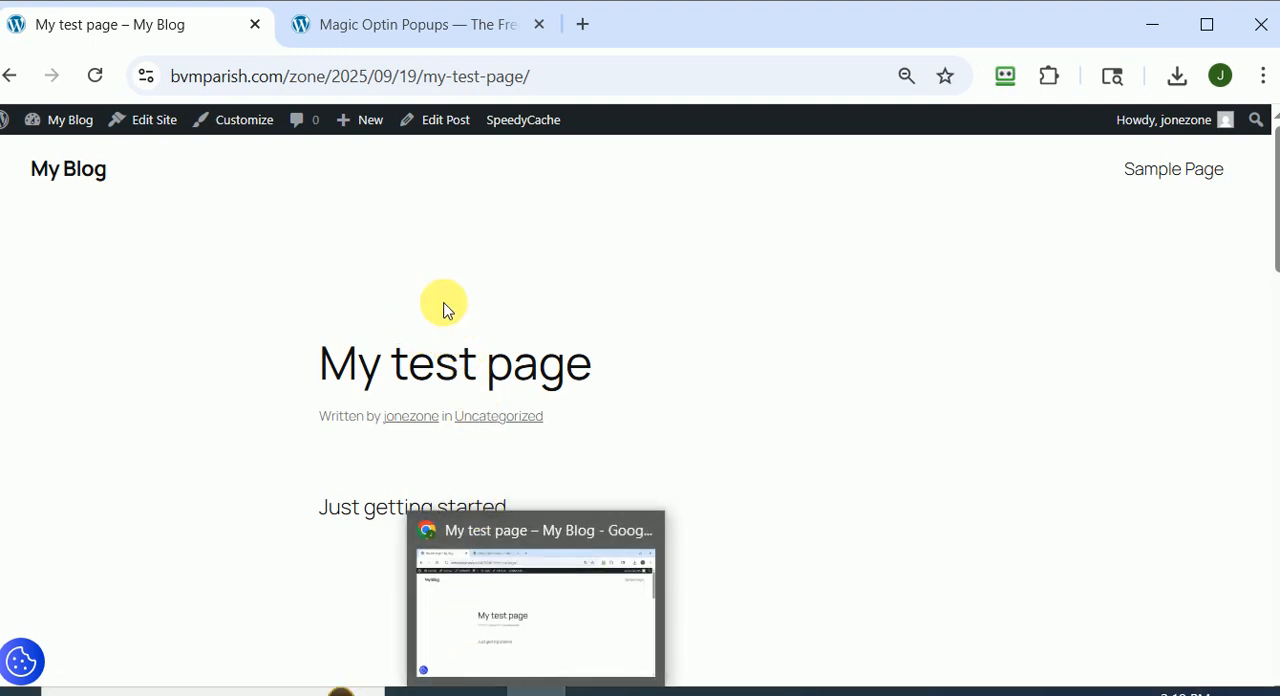
Switch to the Magic Optin Popups sales page and highlight its main headline.
click(381, 44)
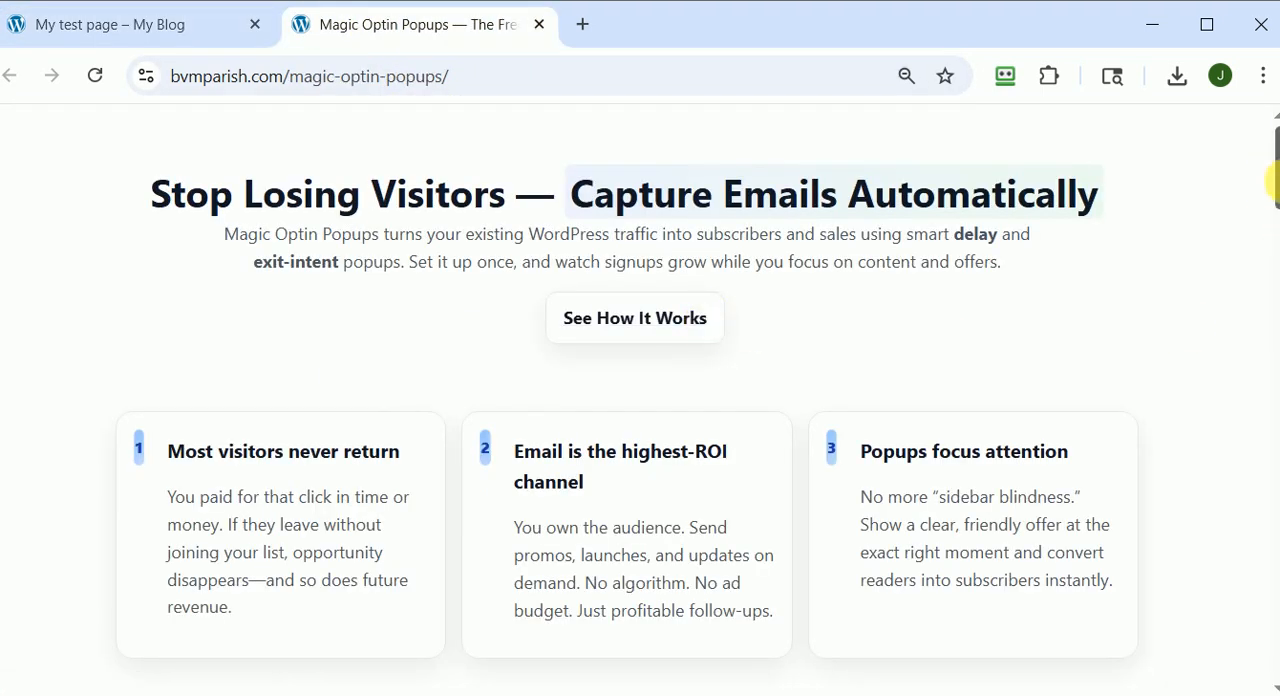
drag(1275, 176, 1273, 57)
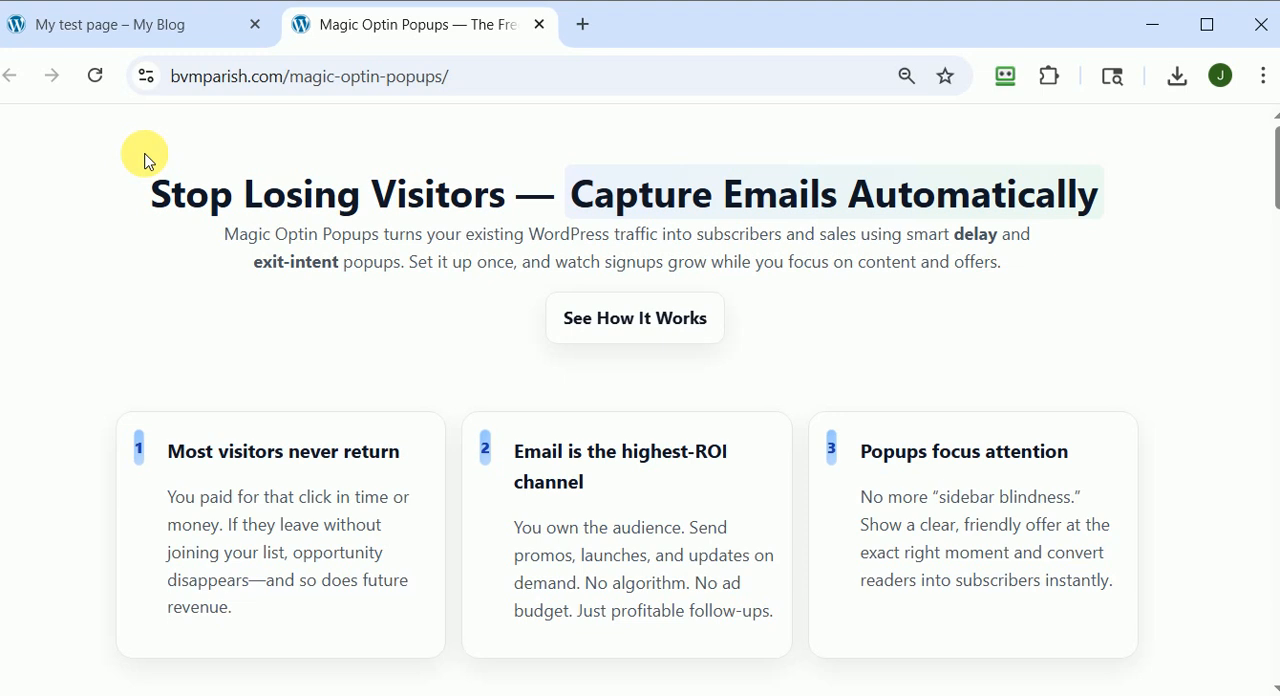
drag(147, 161, 1106, 157)
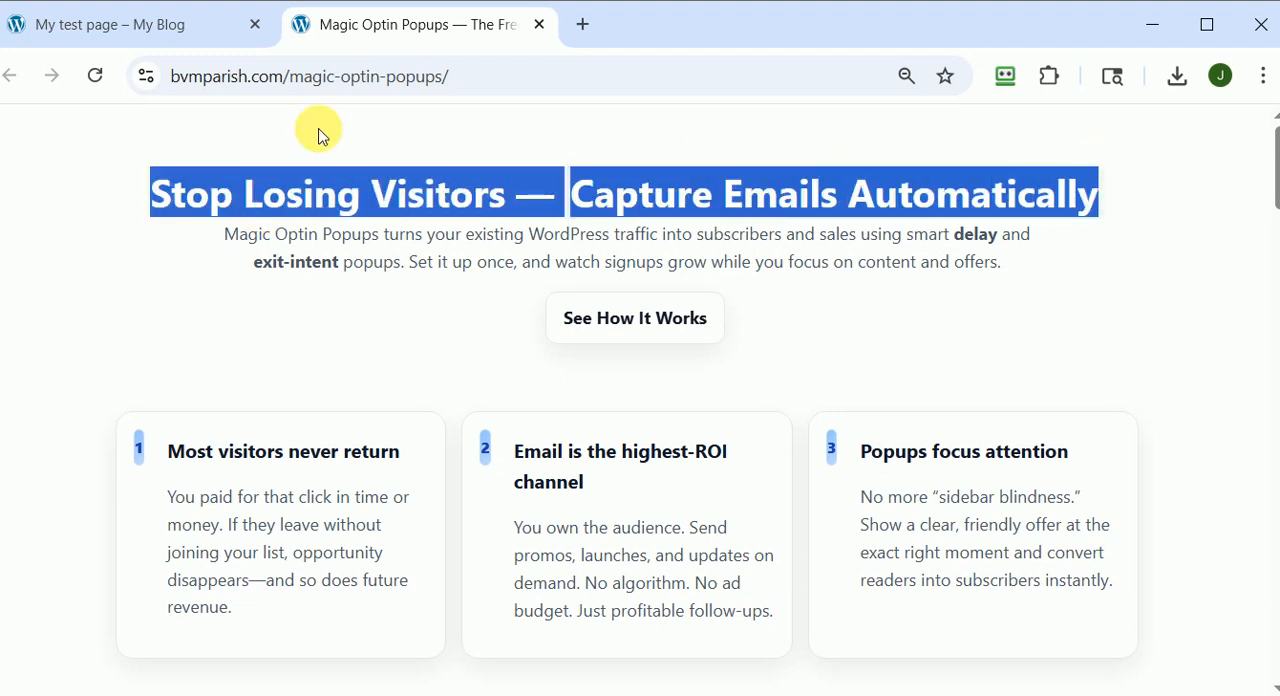
Go back to the My test page post and reload it to trigger the opt-in popup.
click(150, 23)
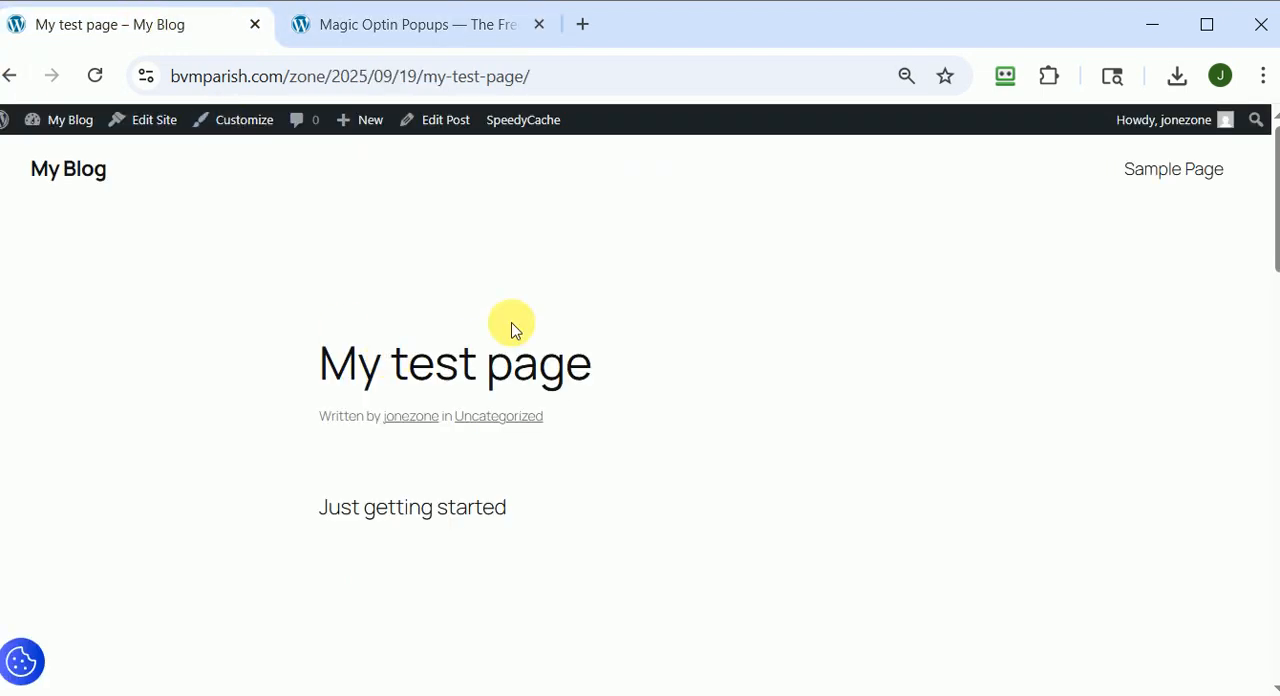
click(97, 78)
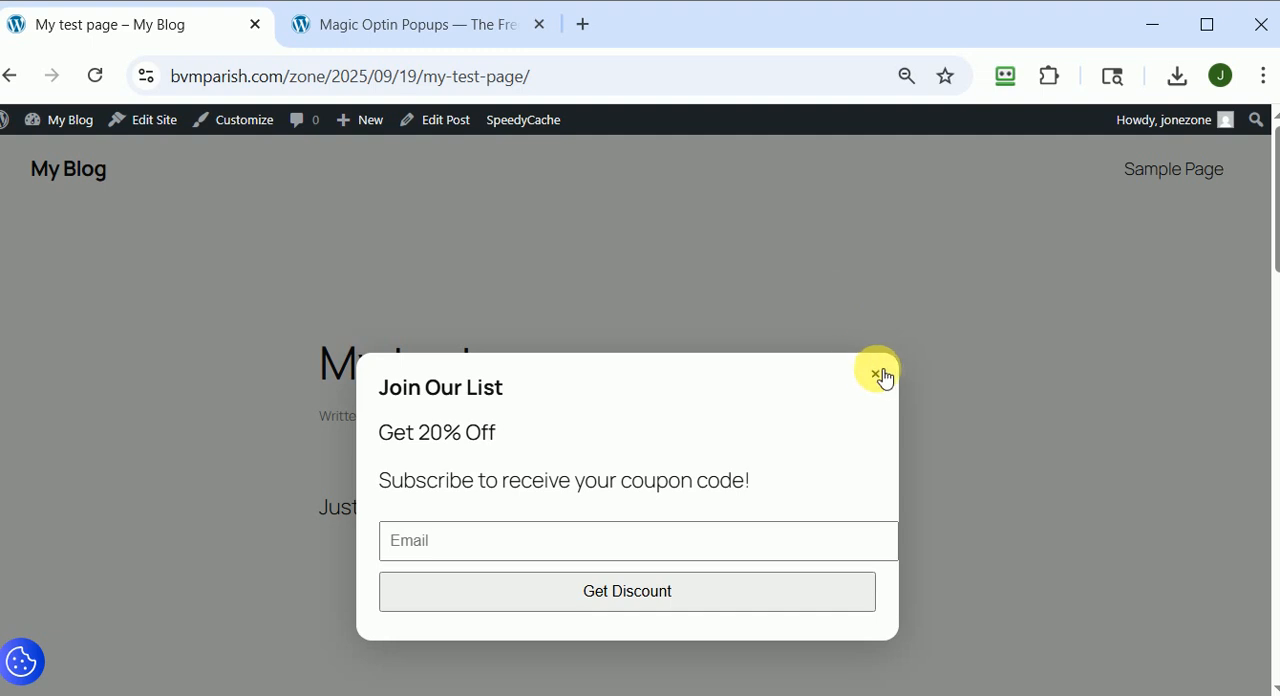
Dismiss the Join Our List popup on the My test page post each time it appears.
click(876, 375)
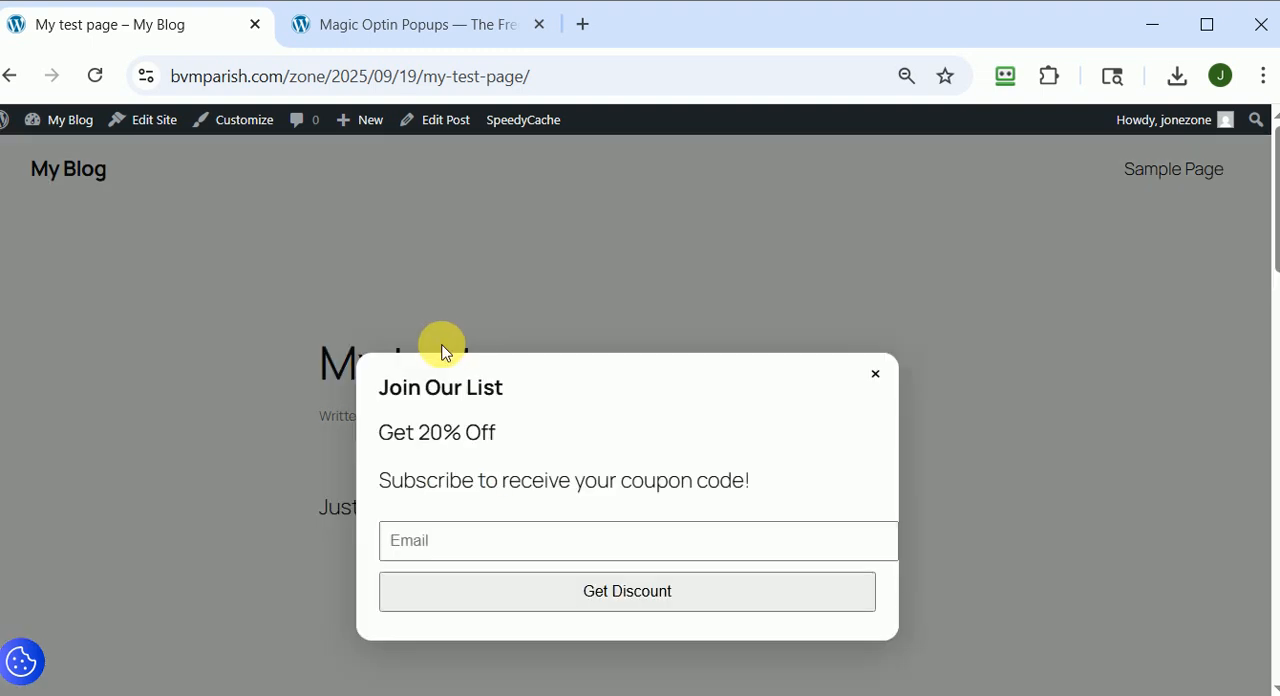
click(884, 376)
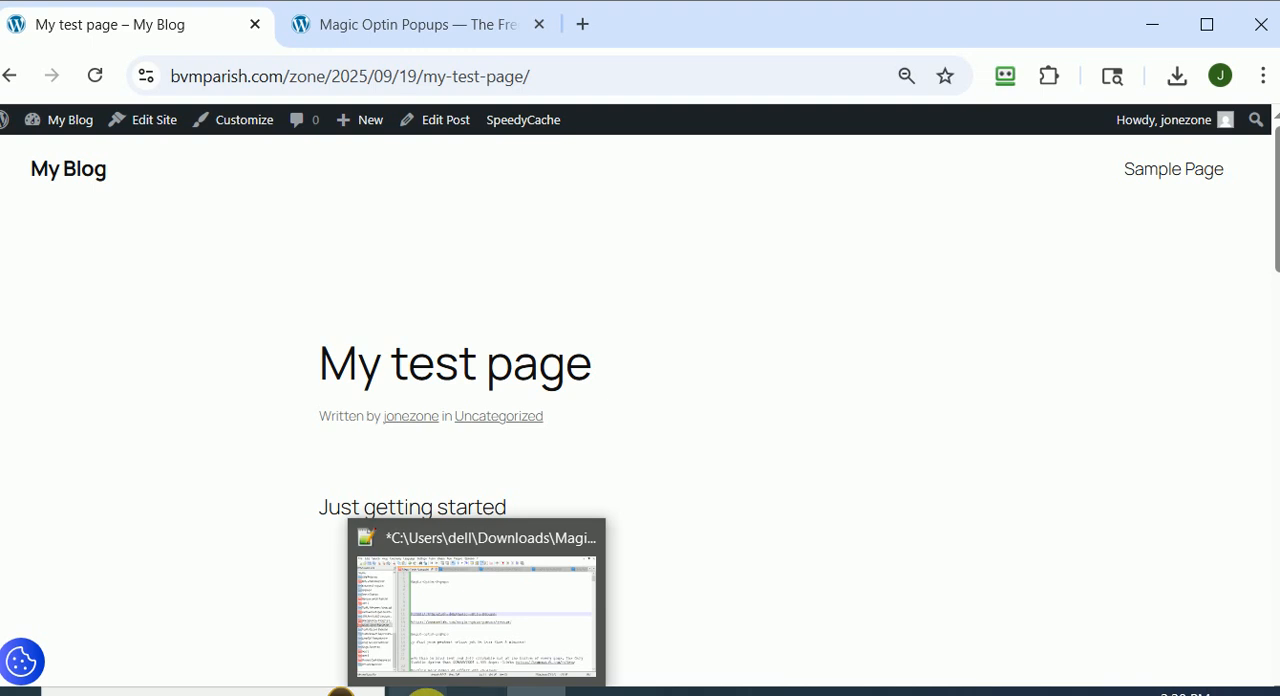
Switch to the Magic Optin Popups sales page, clear the headline highlight and review the page down to its purchase section.
click(324, 38)
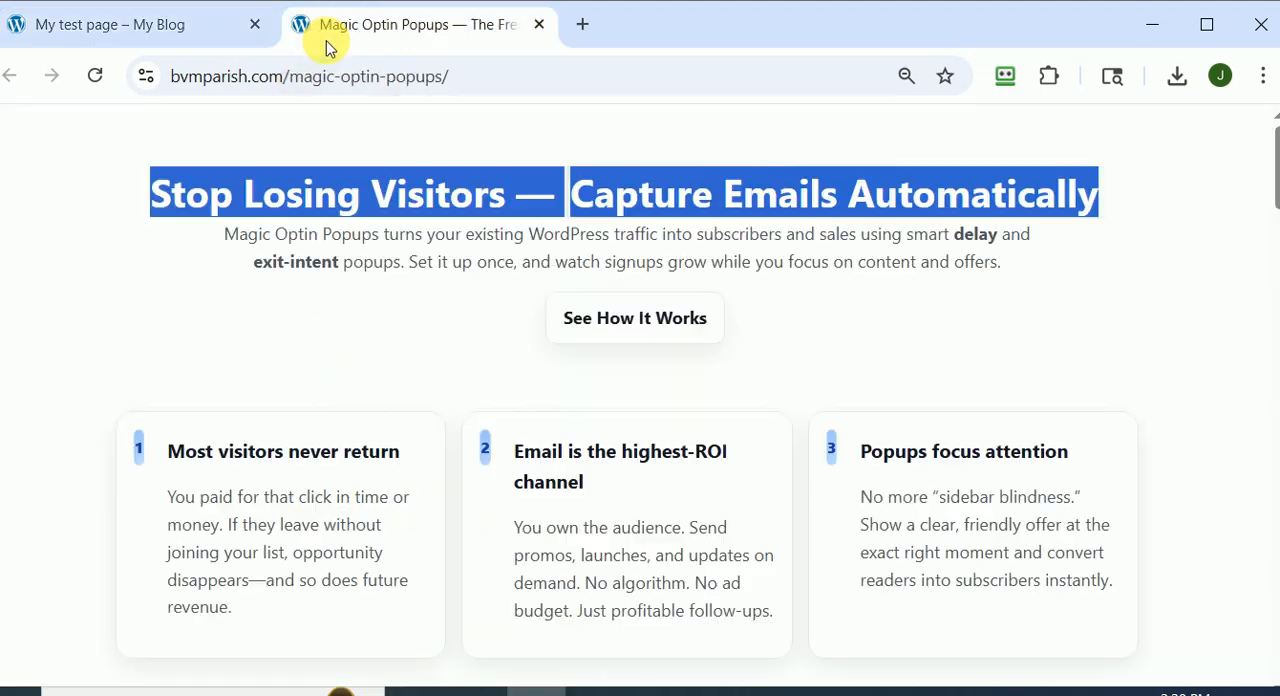
click(1165, 328)
scroll(1178, 327, down, 3)
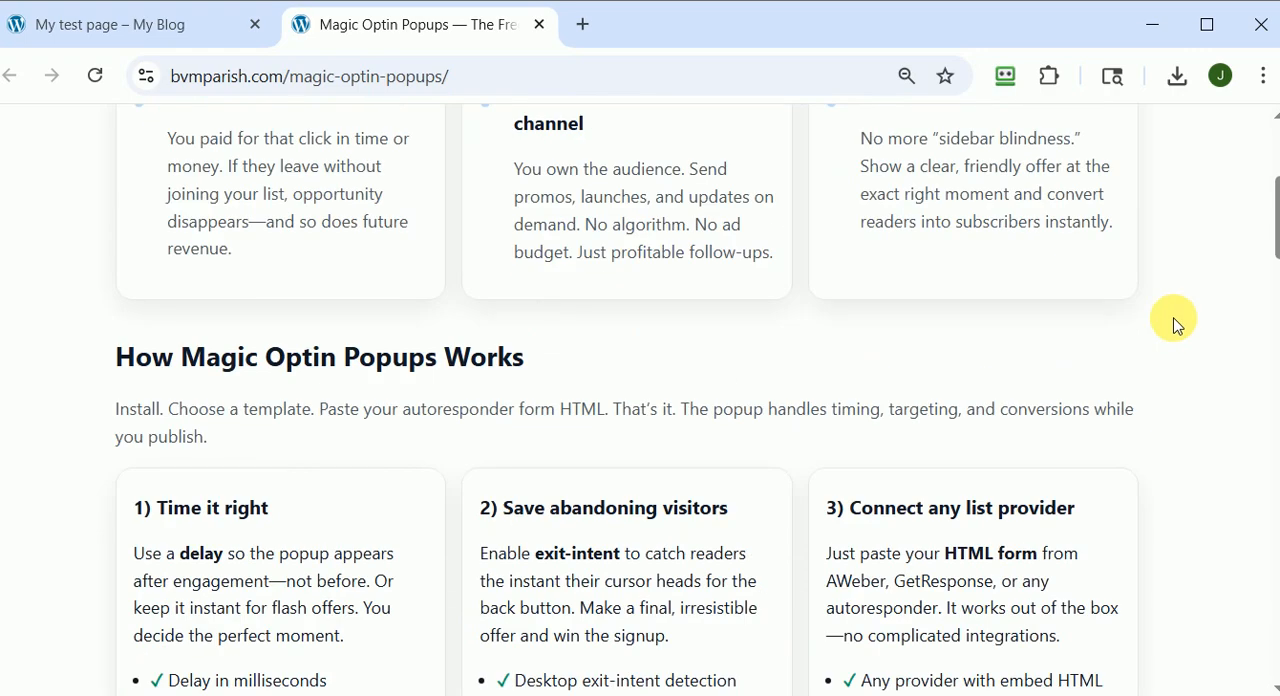
scroll(1176, 325, down, 5)
scroll(1176, 325, down, 9)
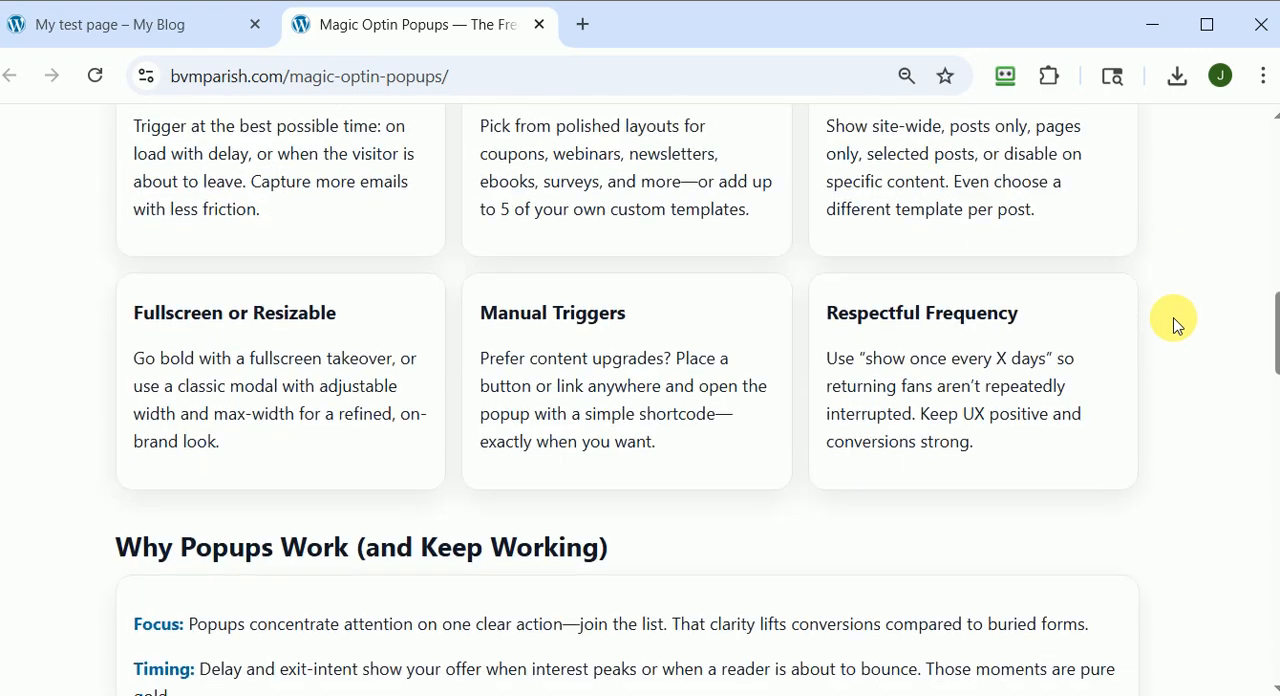
scroll(1176, 325, down, 10)
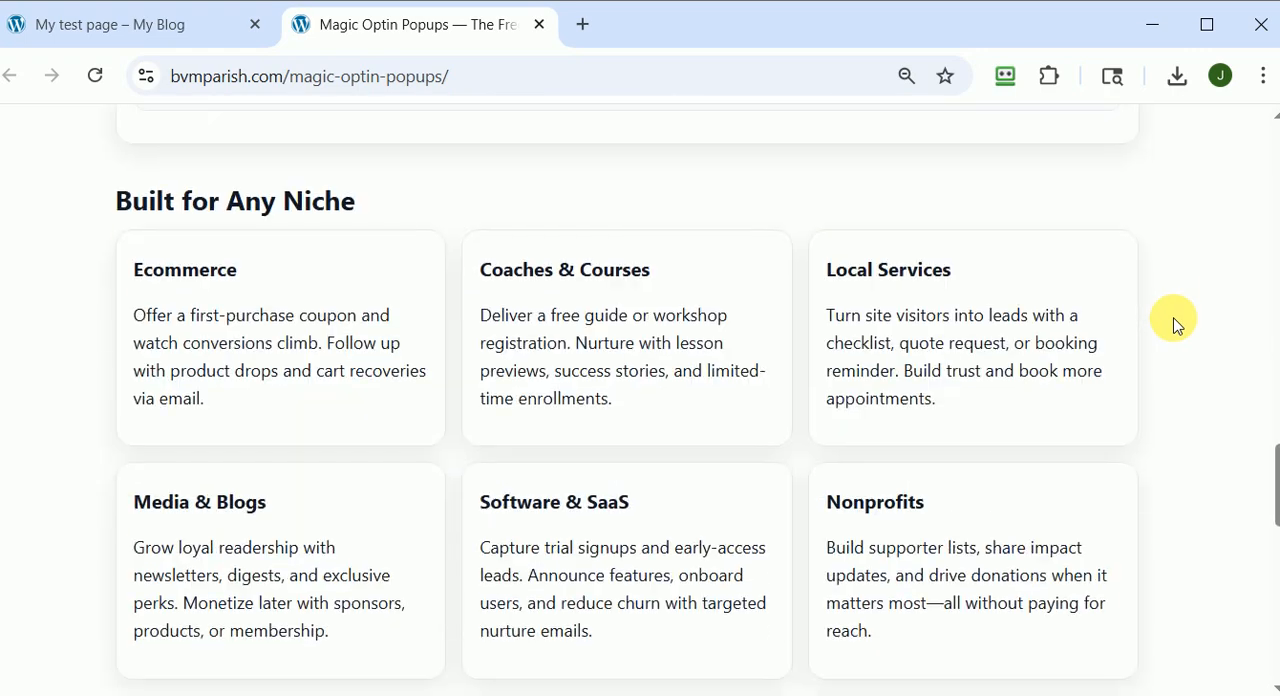
scroll(1176, 325, down, 3)
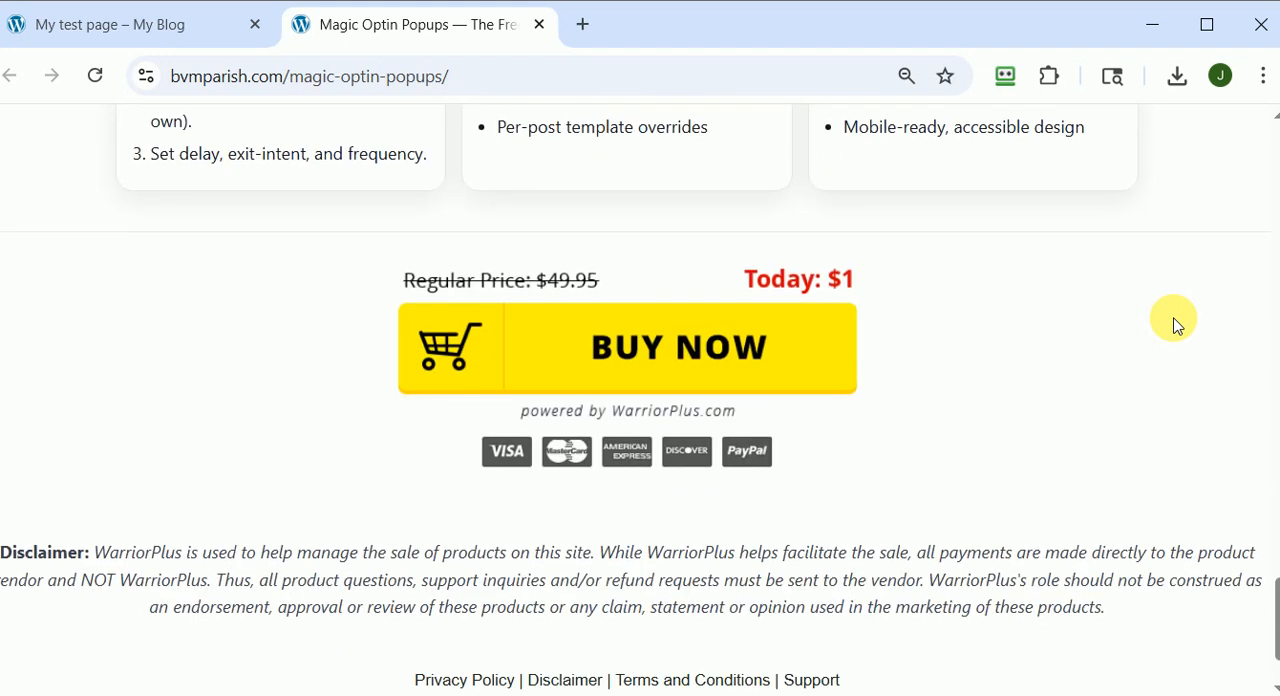